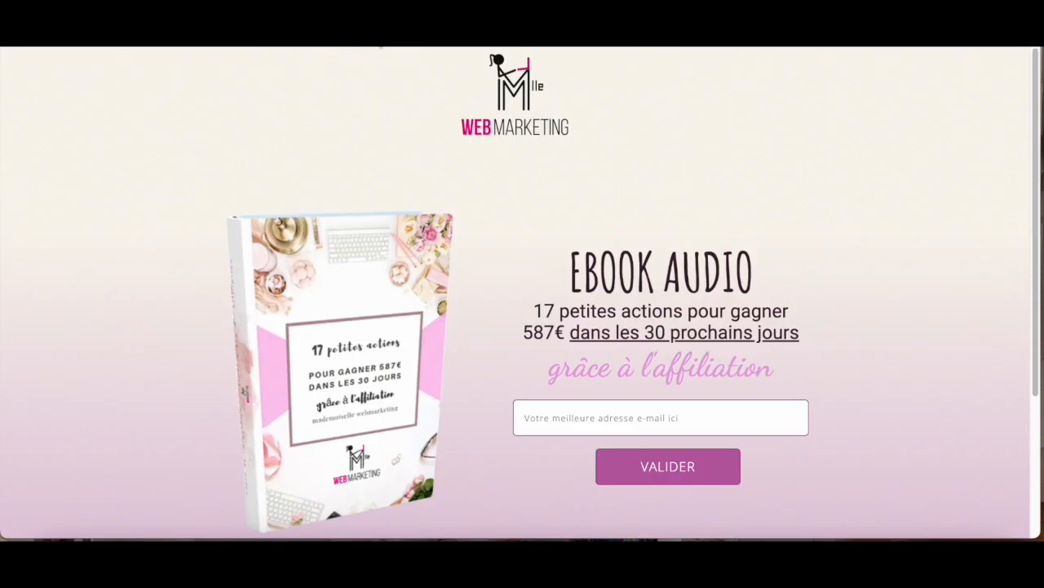
Step: Review the audio ebook capture page and the blog-article affiliation capture page as example opt-in pages
scroll(935, 358, "down", 5)
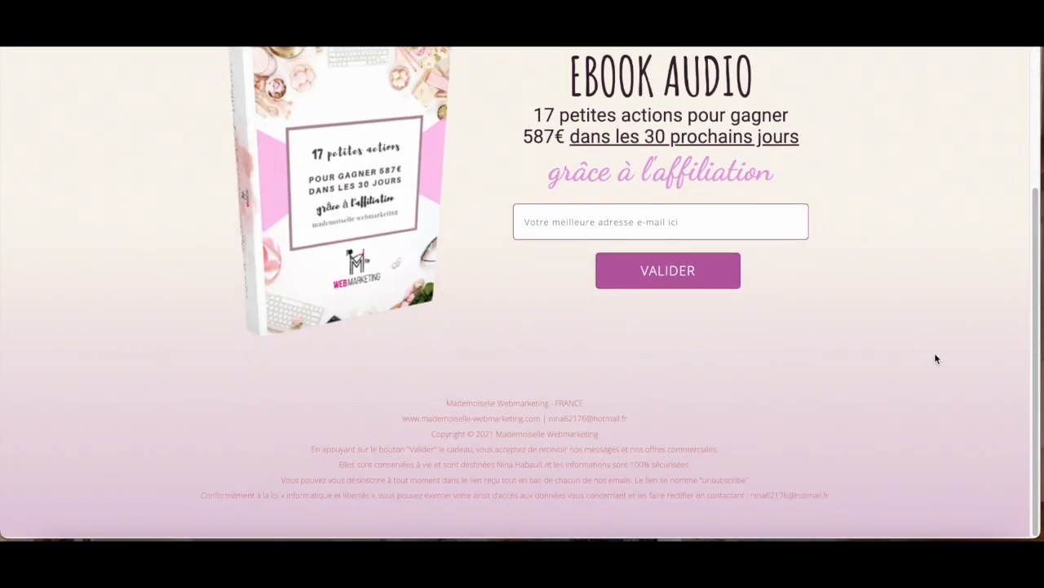
scroll(935, 357, "up", 5)
scroll(693, 359, "down", 2)
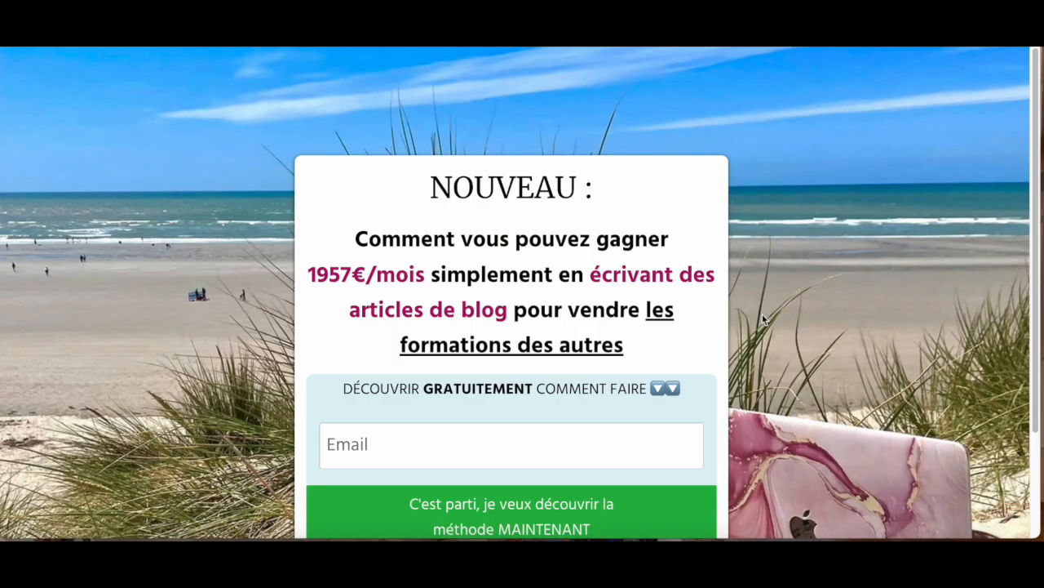
scroll(762, 313, "down", 3)
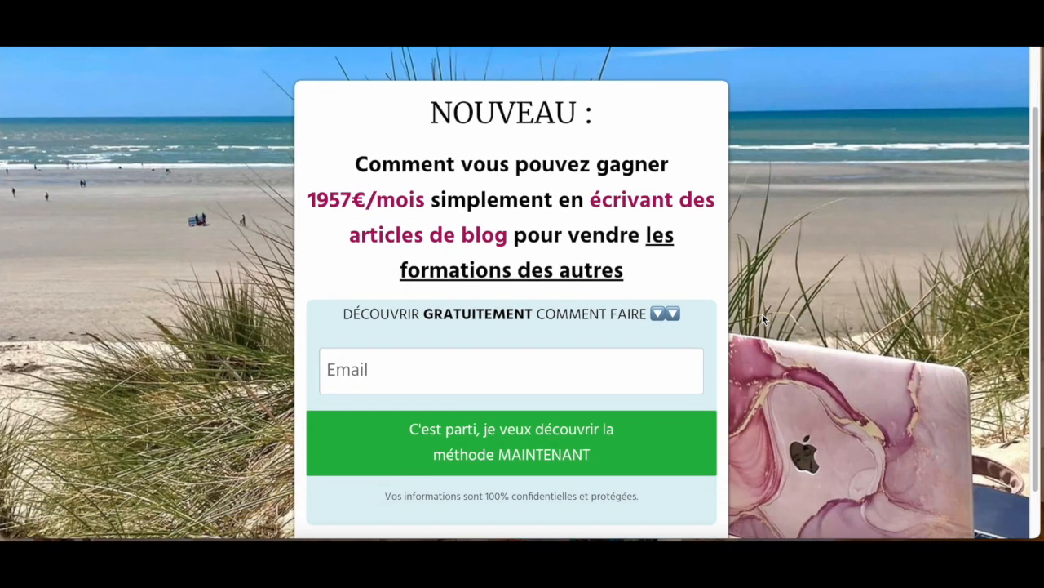
scroll(762, 314, "up", 3)
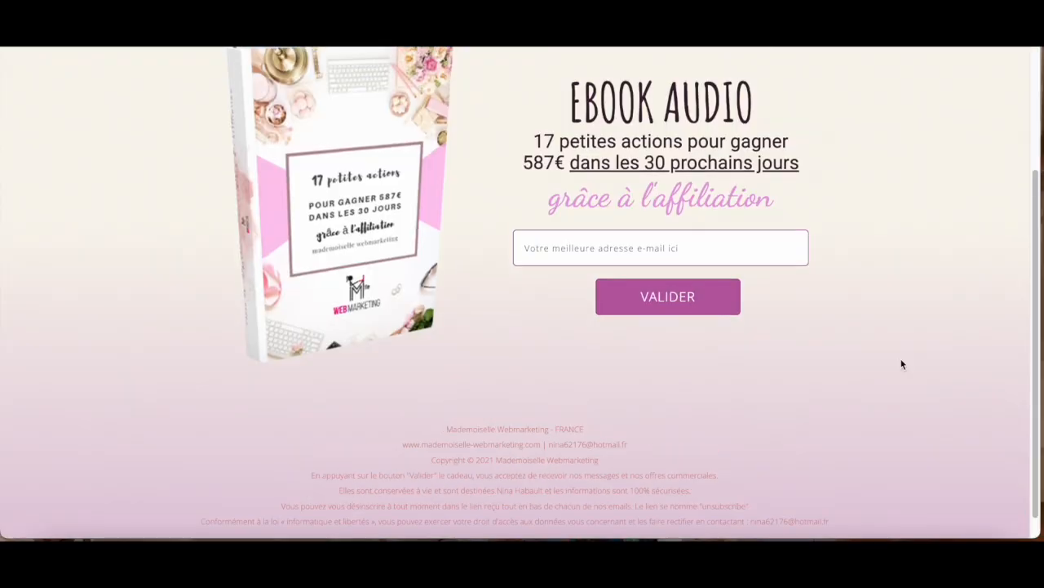
scroll(902, 364, "up", 4)
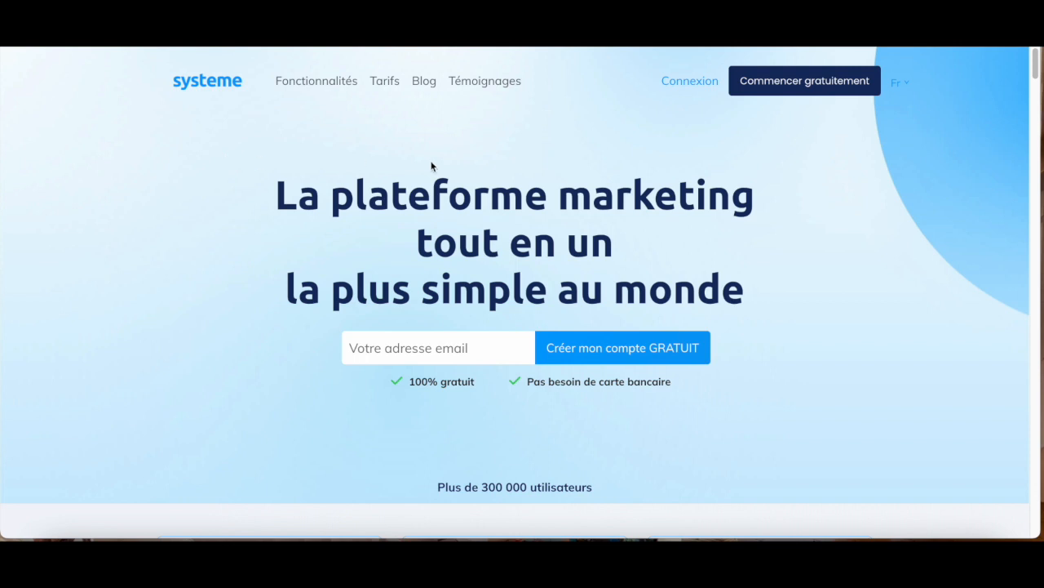
Step: Examine the included tools on the systeme.io home page, from sales funnels and emailing to online courses and marketing automation
scroll(873, 404, "down", 3)
scroll(872, 405, "down", 8)
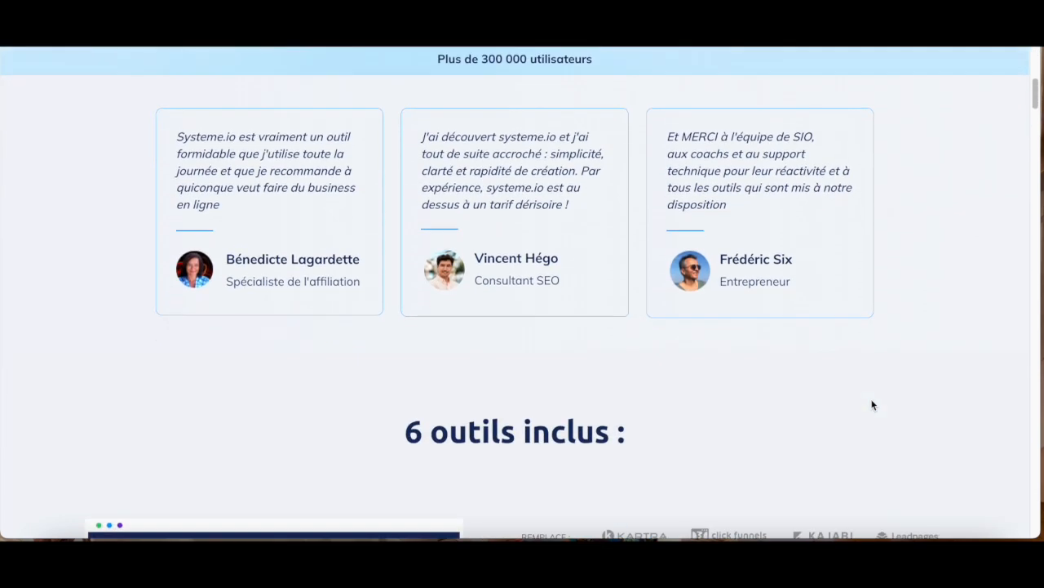
scroll(872, 405, "down", 2)
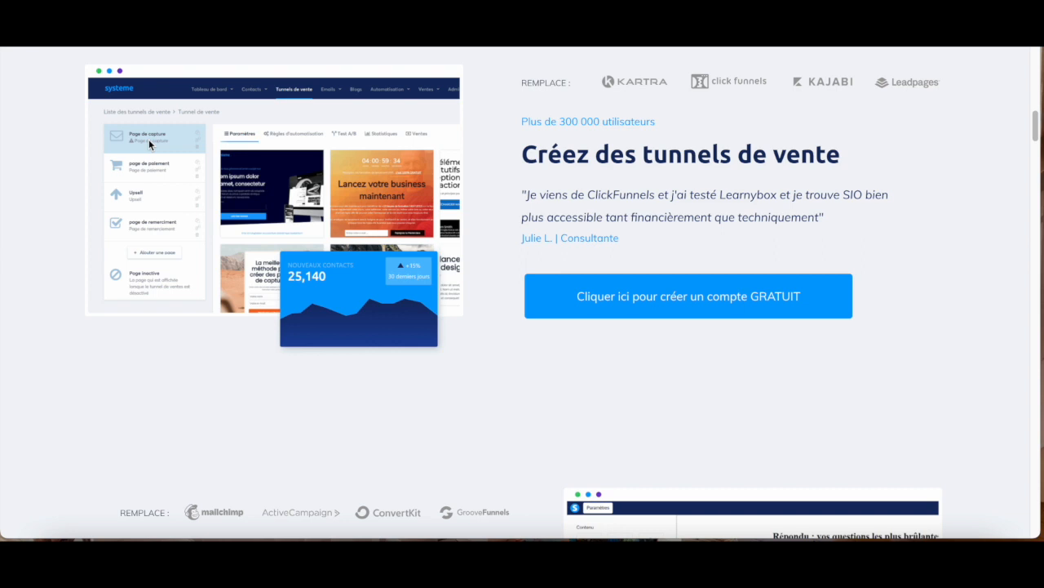
scroll(149, 139, "down", 2)
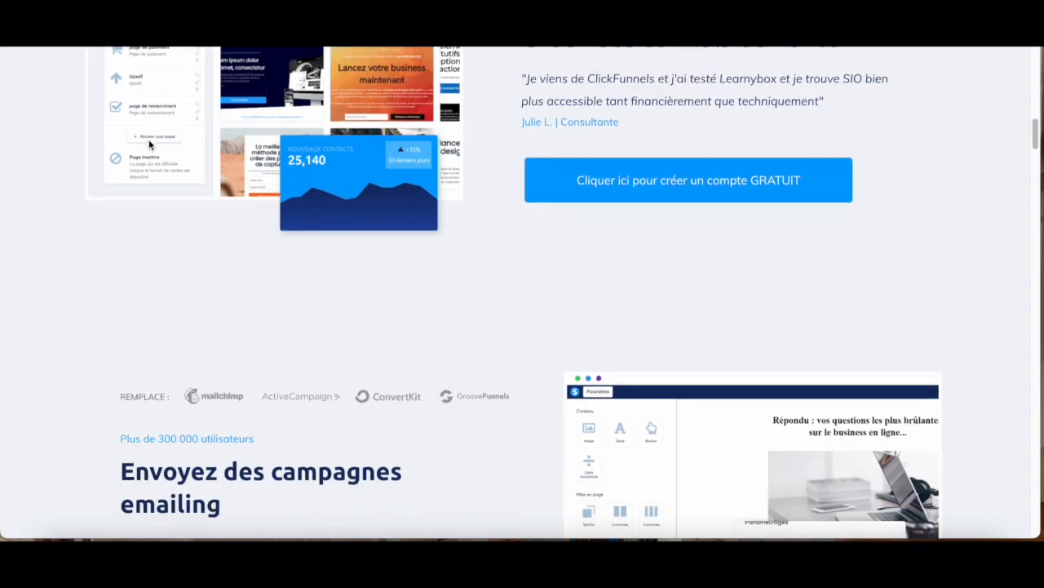
scroll(15, 366, "down", 5)
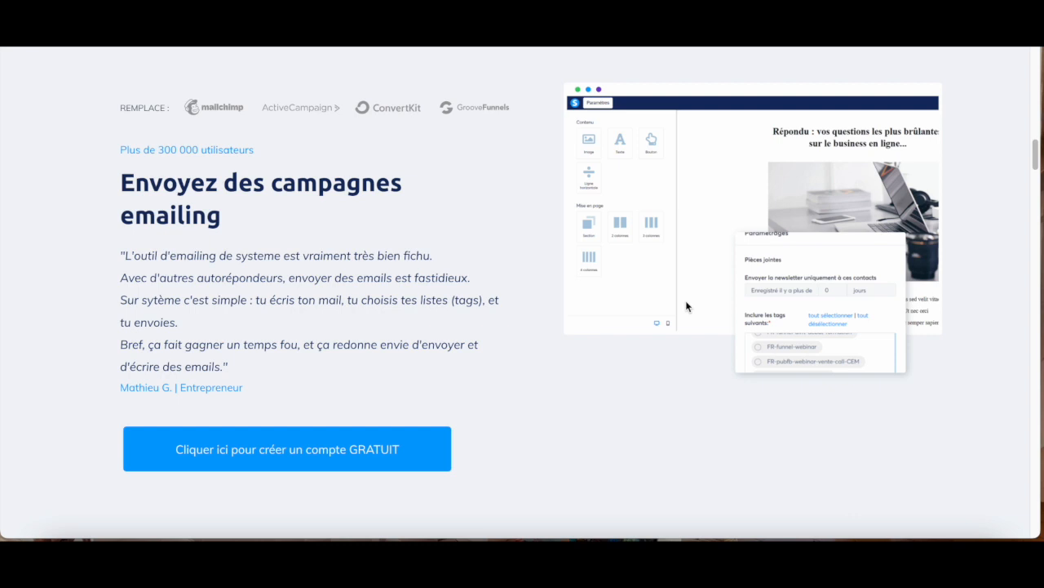
scroll(686, 302, "down", 6)
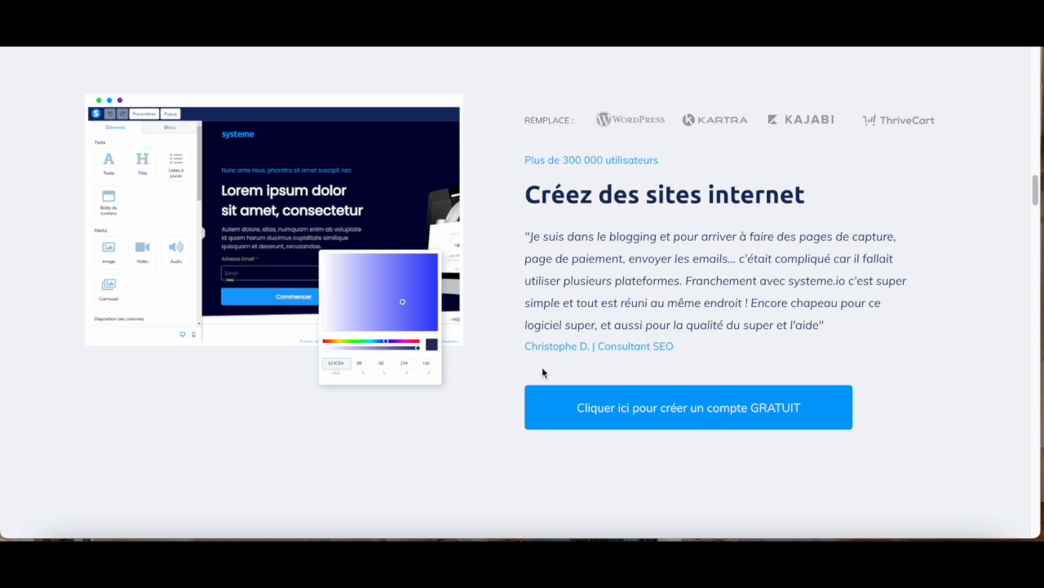
scroll(542, 372, "down", 5)
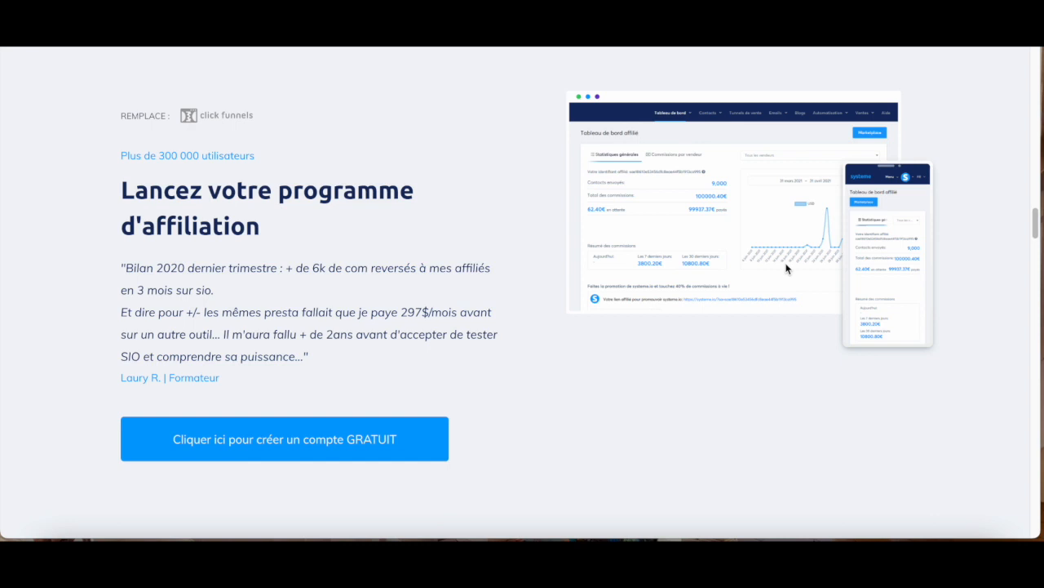
scroll(786, 268, "down", 1)
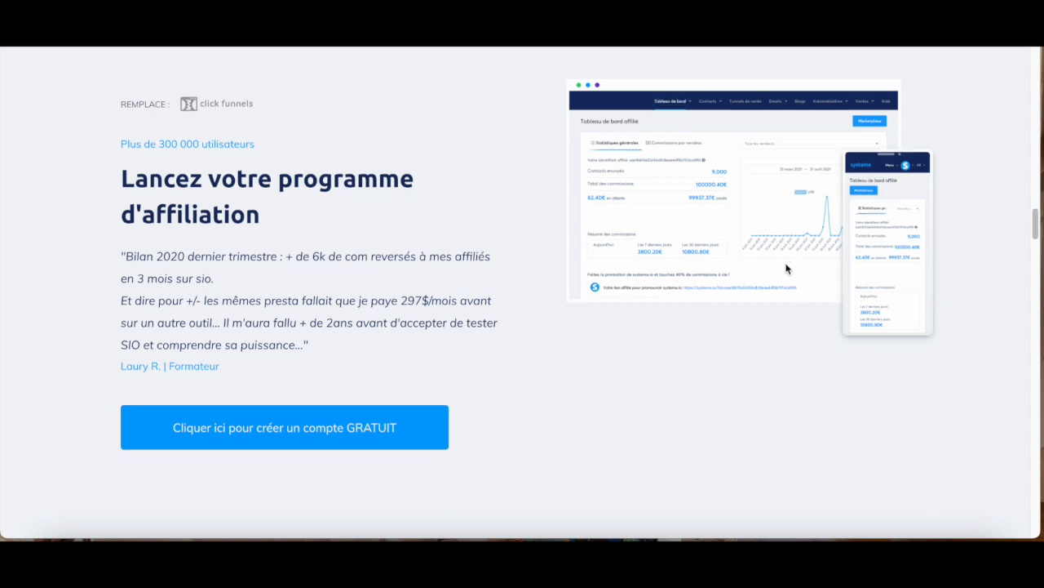
scroll(786, 268, "down", 6)
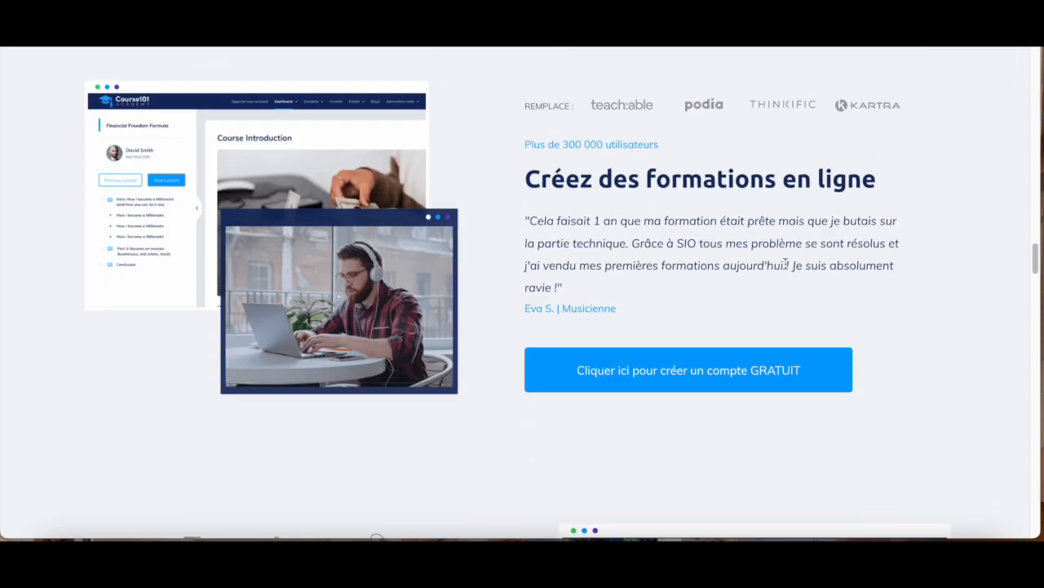
scroll(604, 324, "down", 5)
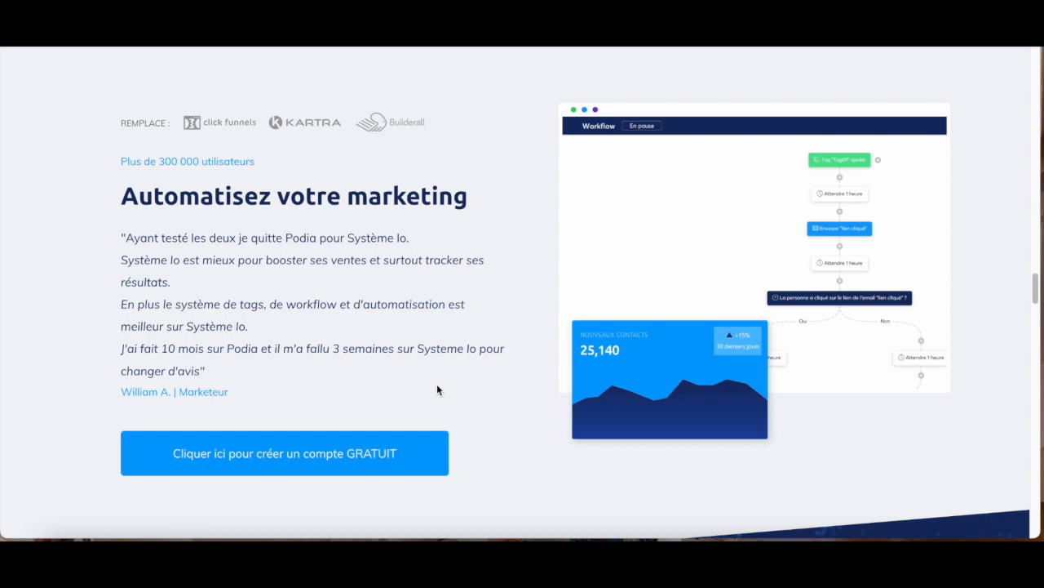
Step: Examine the monthly savings section, the customer testimonials and the end of the home page
scroll(437, 385, "down", 12)
scroll(437, 389, "up", 1)
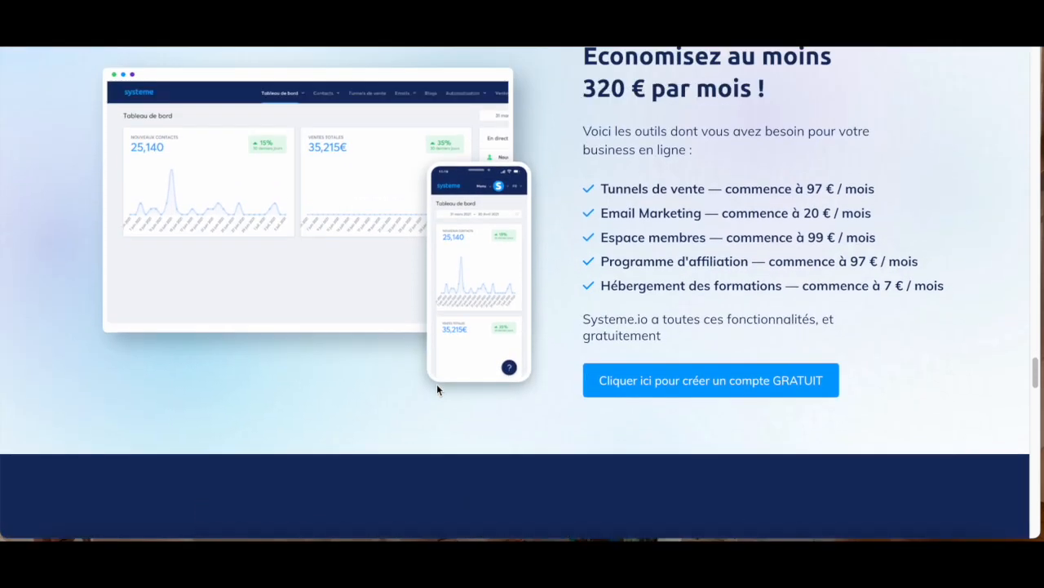
scroll(436, 383, "down", 20)
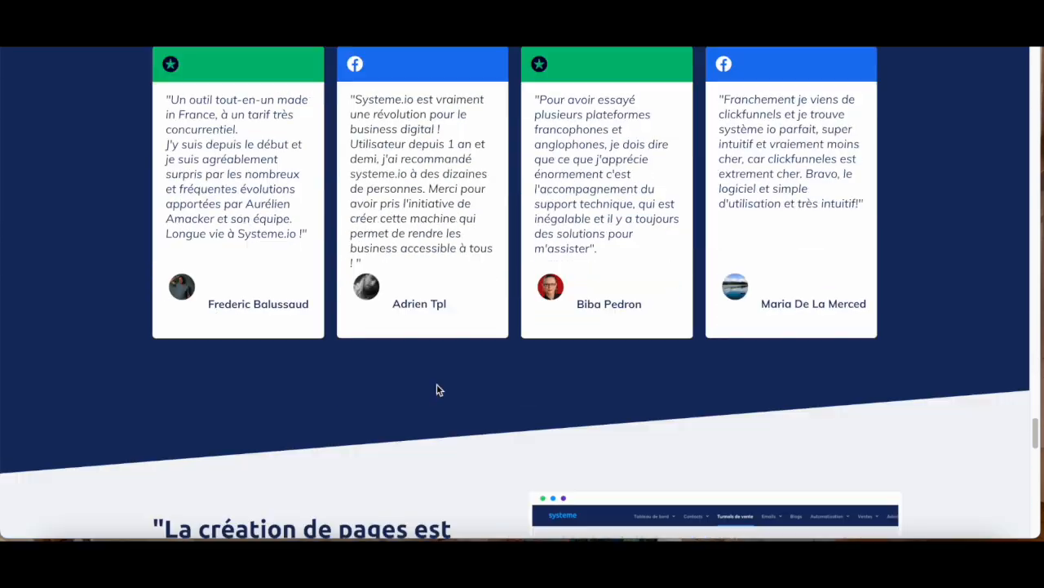
scroll(436, 383, "down", 5)
Step: Open the pricing page and check the contact allowance of the Gratuit plan
scroll(831, 293, "up", 20)
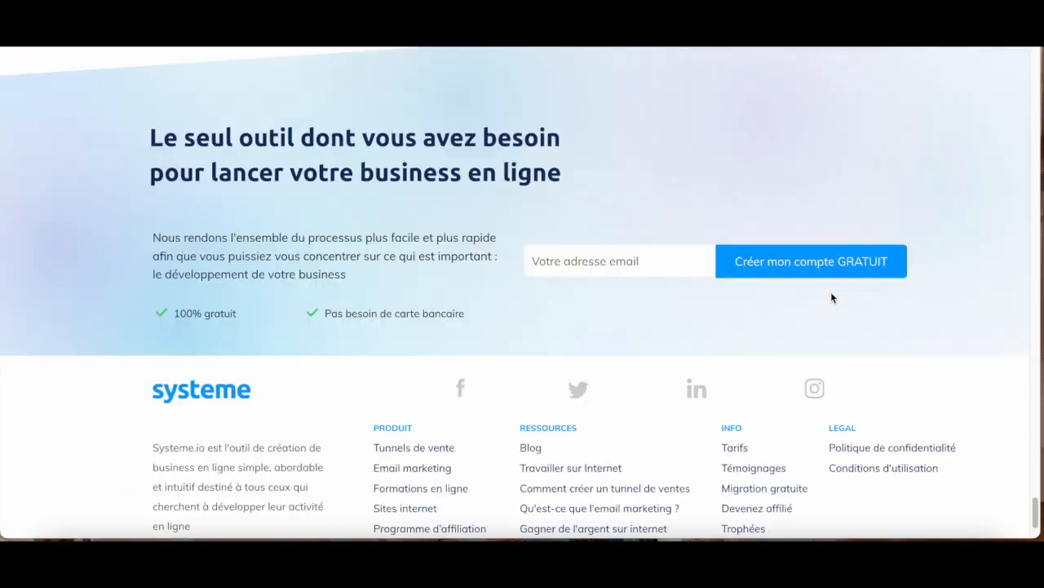
scroll(832, 298, "up", 20)
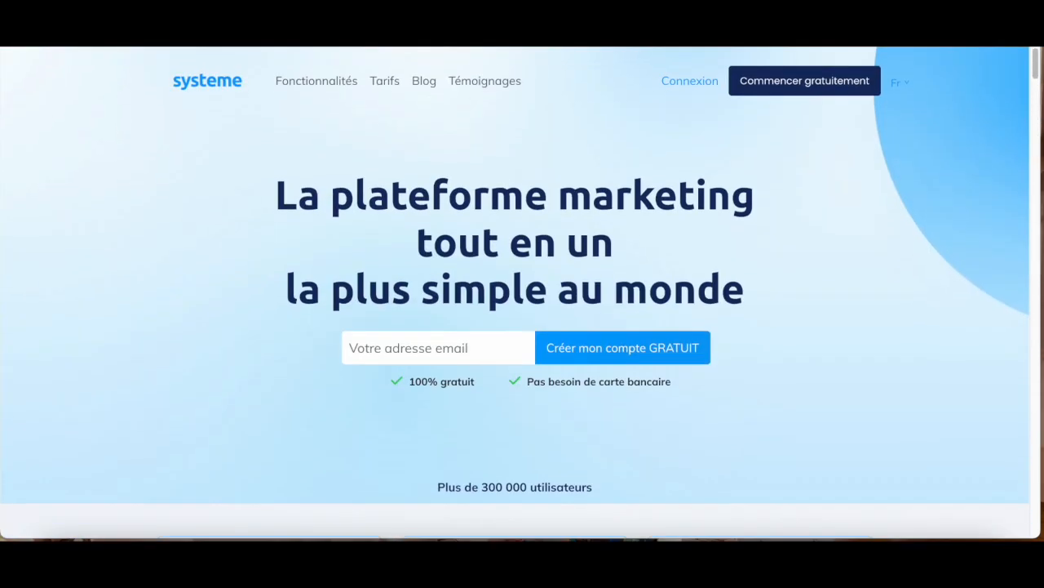
left_click(385, 80)
scroll(745, 389, "down", 2)
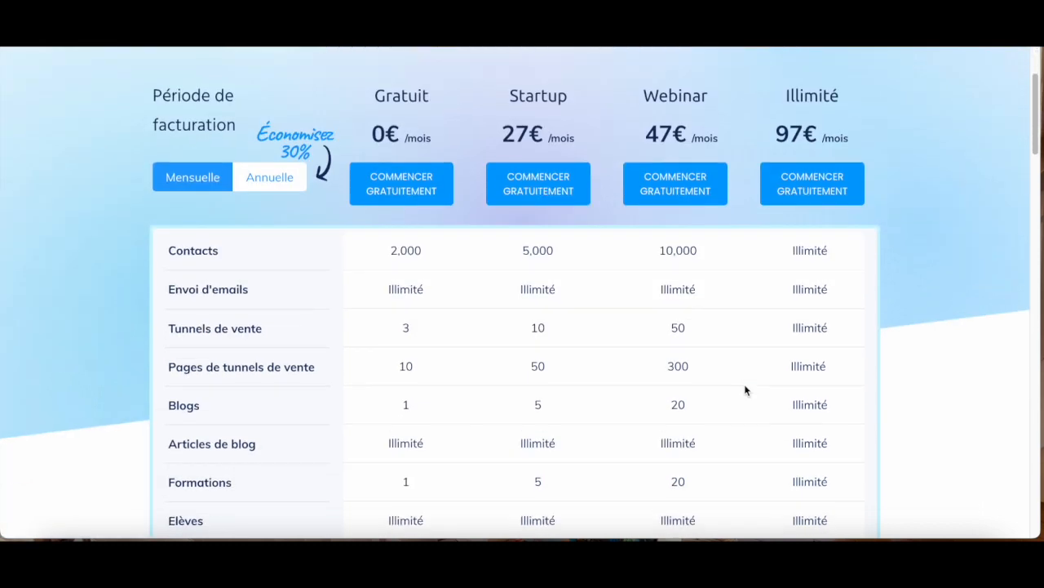
left_click_drag(387, 252, 429, 255)
left_click(430, 255)
Step: Review the Gratuit plan's other limits, from sales funnels, blogs and courses through payment integrations to coaching
scroll(391, 315, "down", 3)
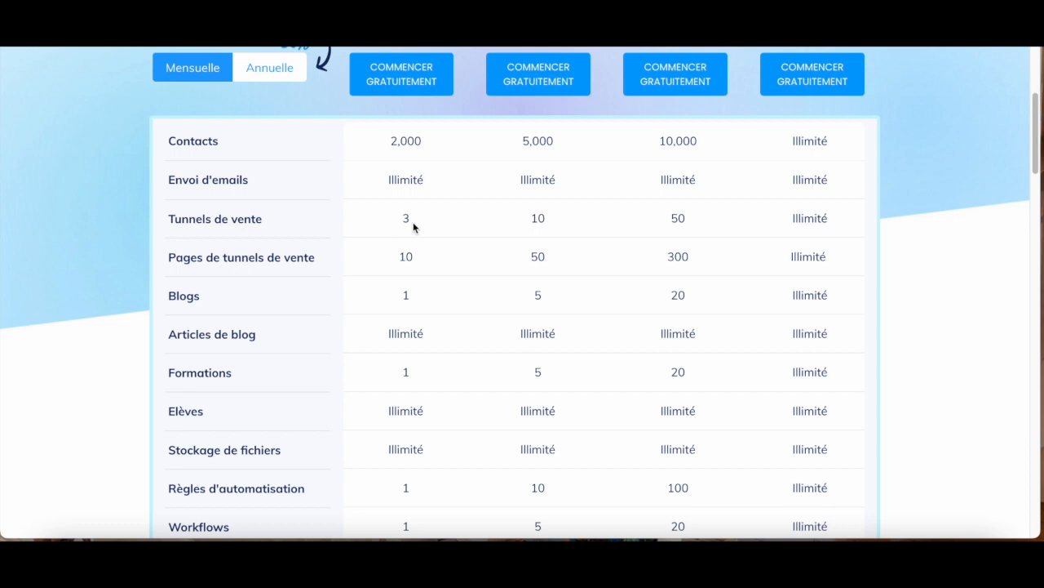
scroll(429, 294, "down", 3)
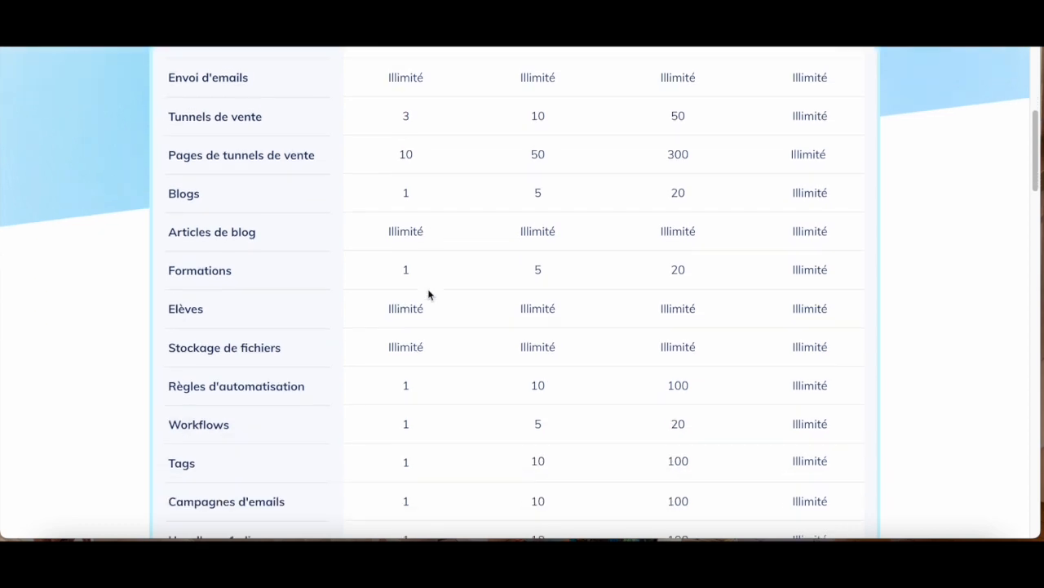
left_click_drag(420, 195, 381, 195)
left_click(411, 227)
scroll(409, 301, "down", 3)
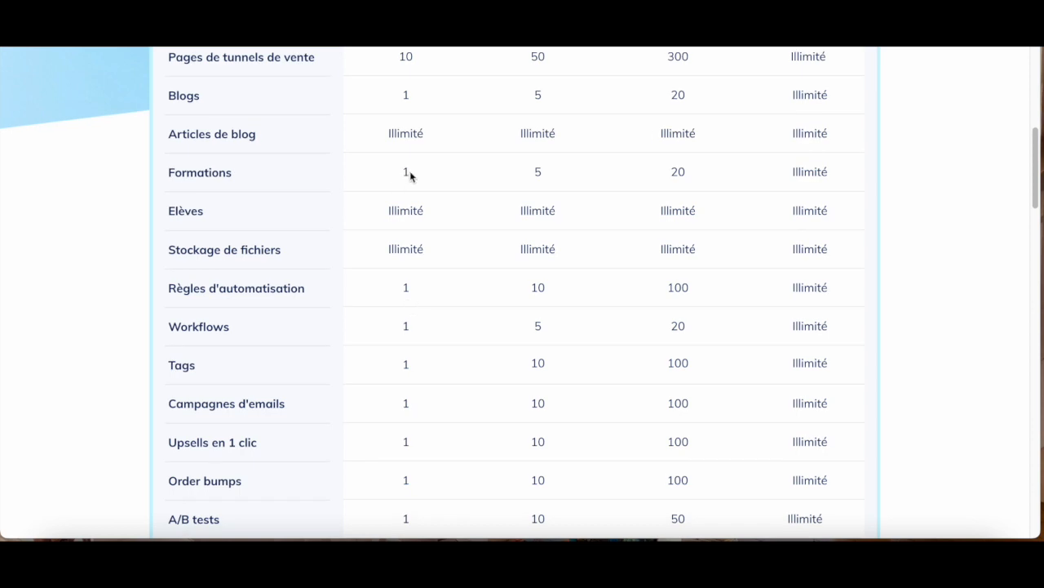
scroll(423, 425, "down", 4)
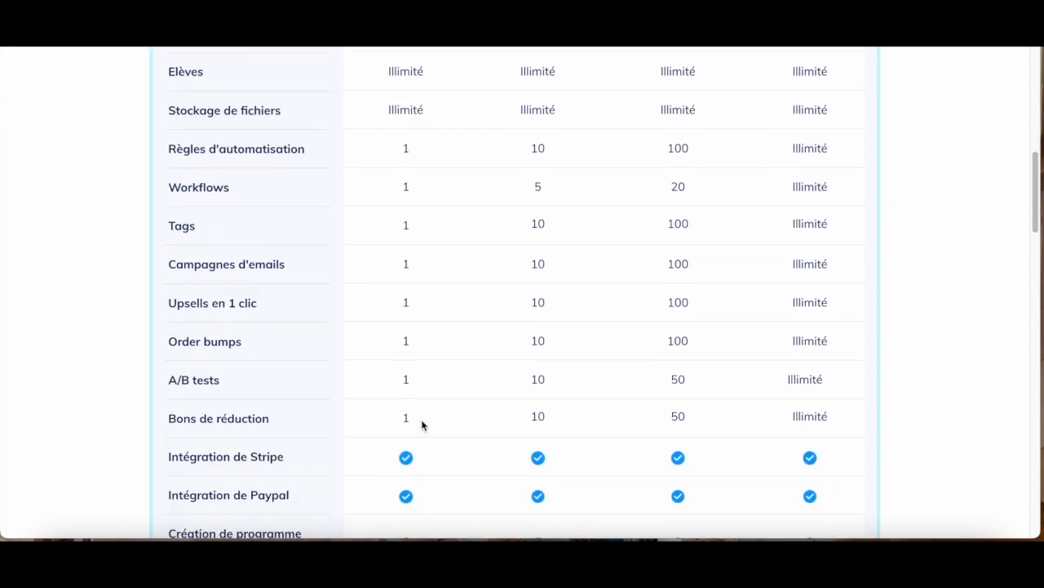
scroll(422, 424, "down", 5)
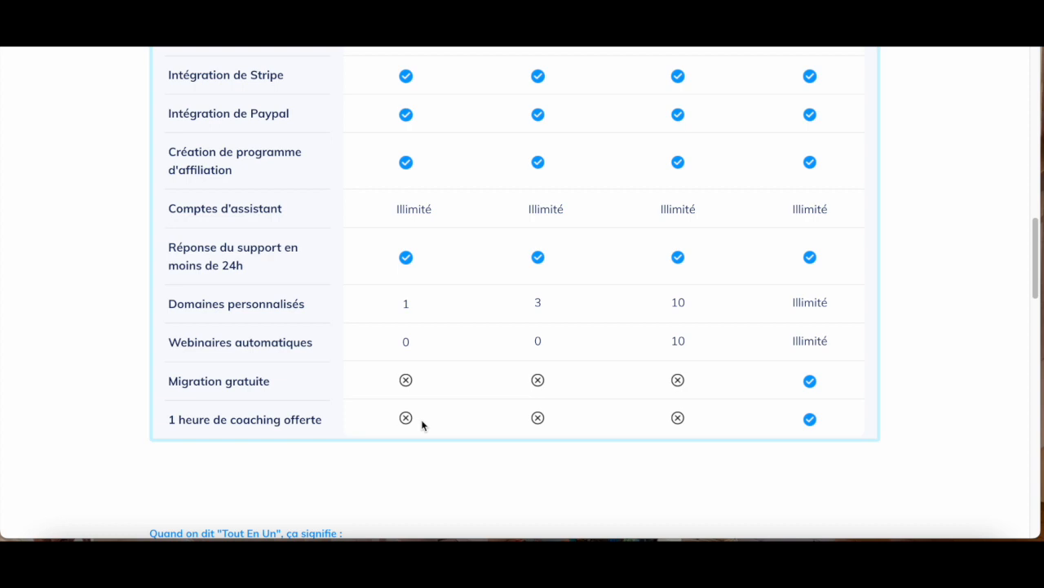
Step: Compare the Startup plan's contact and course limits with the other plans, and check the Webinar plan's price
scroll(423, 424, "up", 12)
scroll(423, 425, "down", 2)
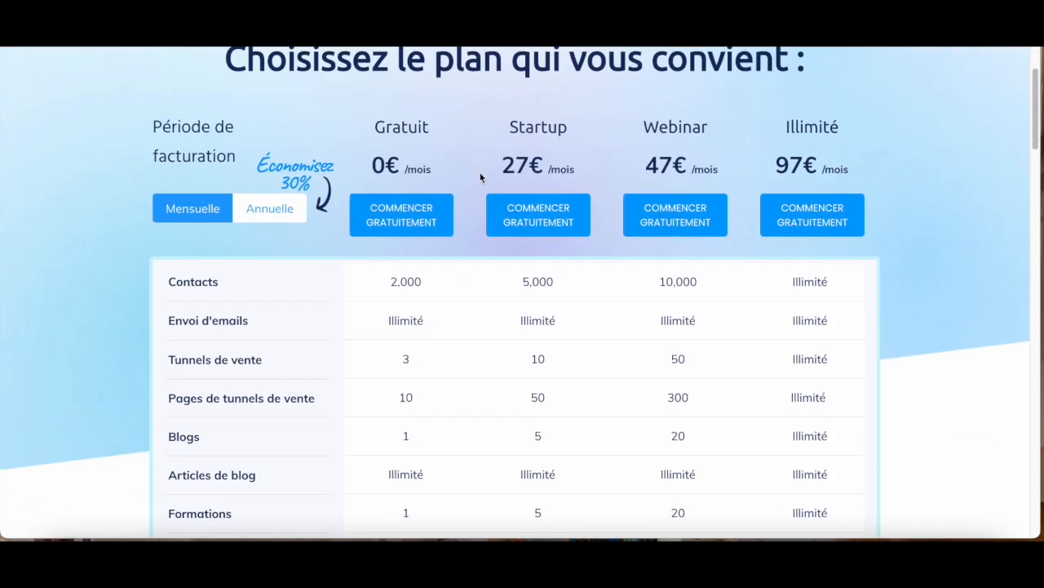
double_click(549, 280)
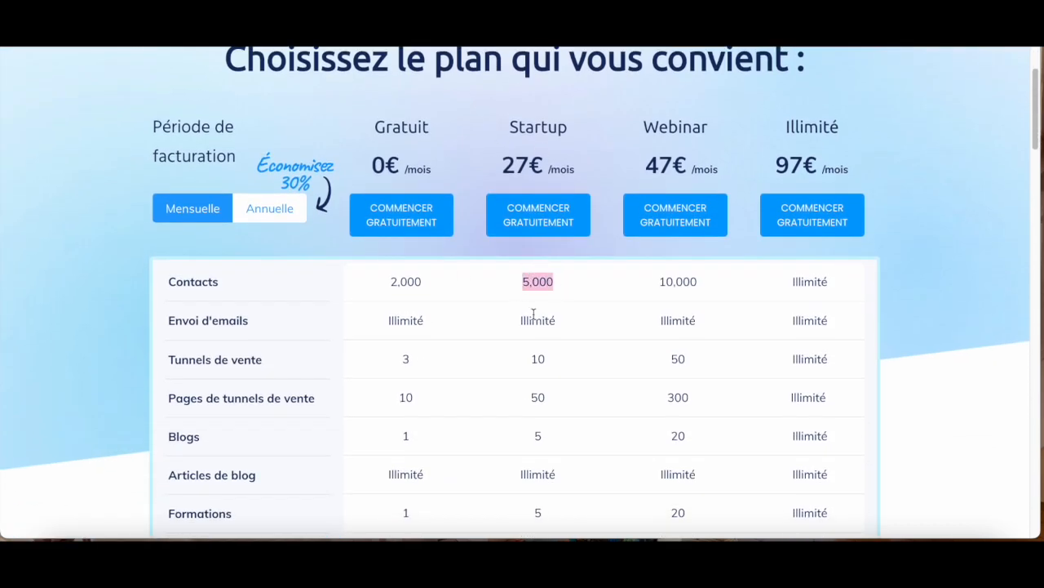
scroll(534, 314, "down", 1)
scroll(533, 312, "down", 2)
scroll(532, 313, "down", 1)
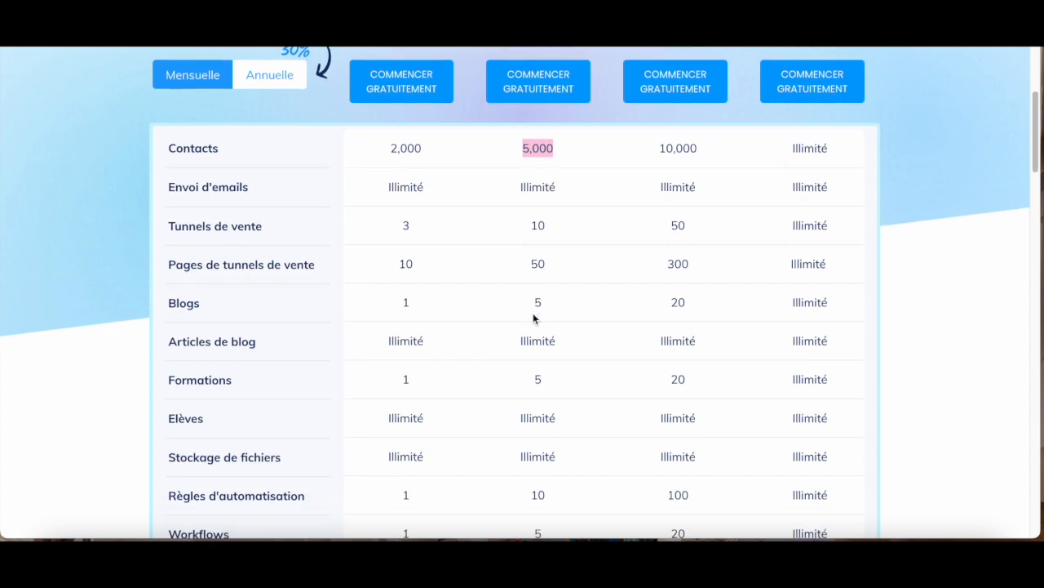
double_click(542, 360)
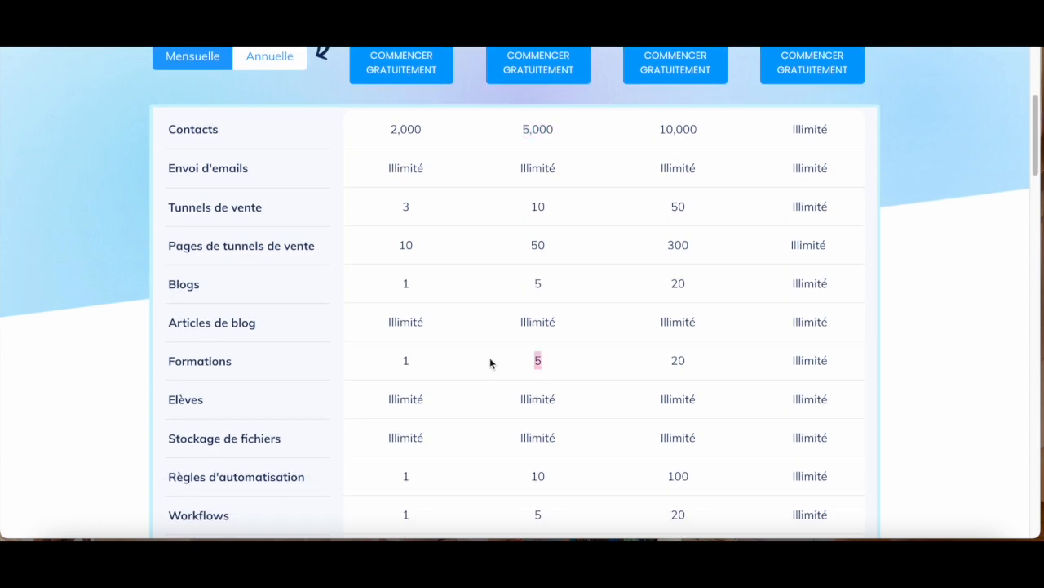
scroll(489, 363, "up", 1)
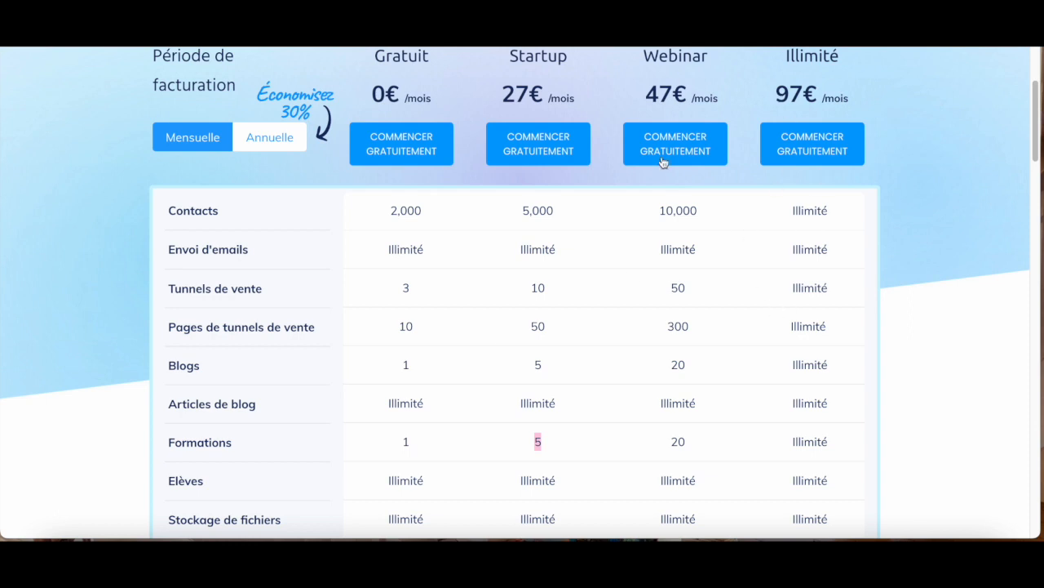
scroll(665, 164, "up", 3)
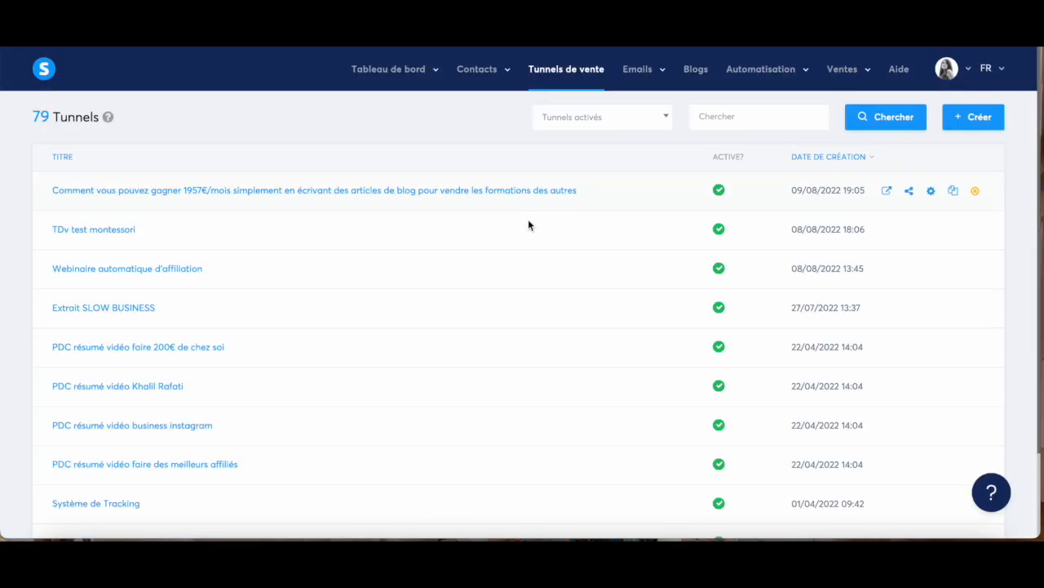
Step: Open the affiliate dashboard and examine the total commissions in euros and the commissions for the last 30 days
mouse_move(370, 84)
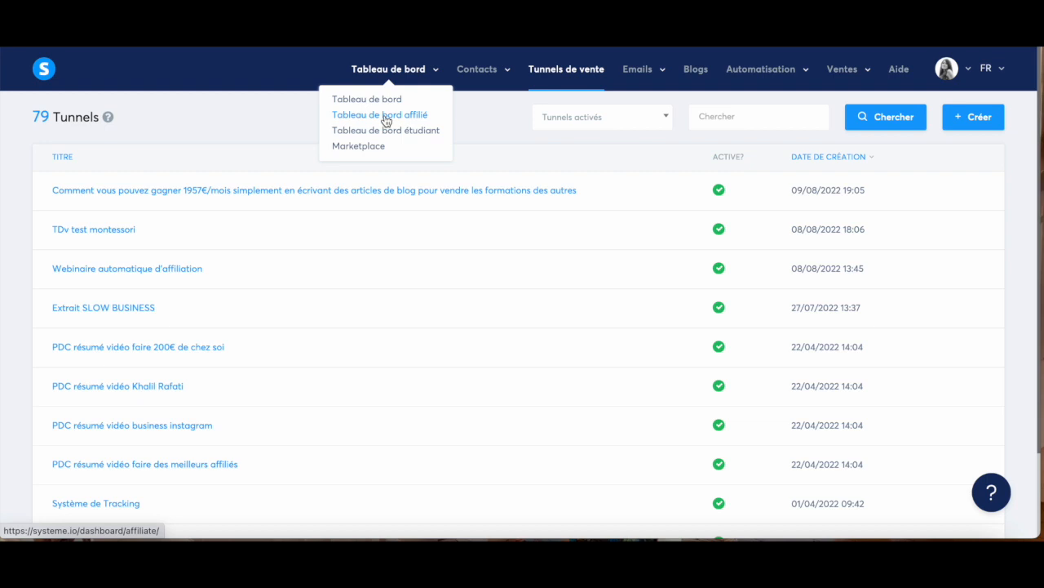
left_click(386, 120)
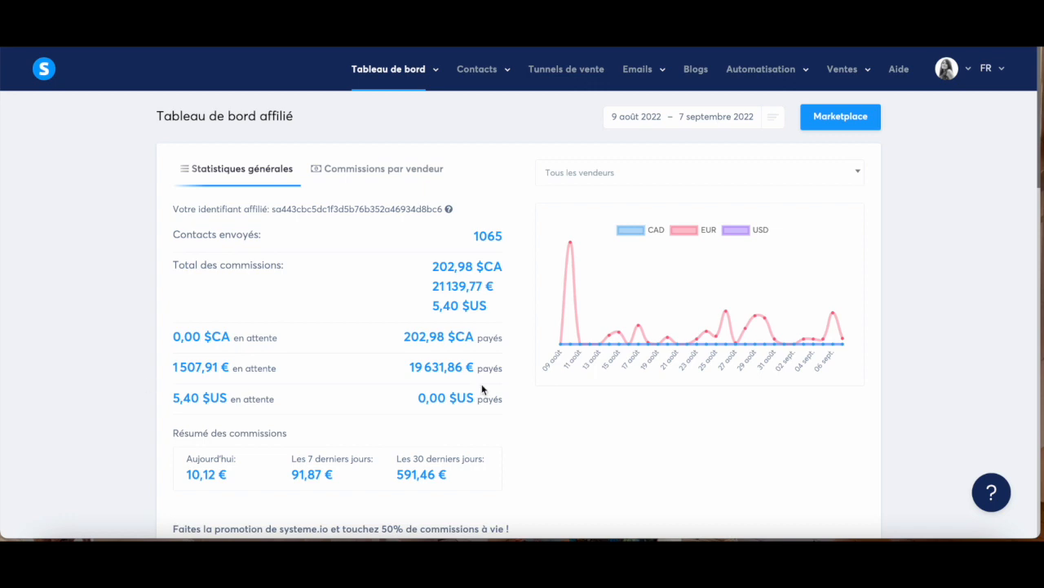
left_click_drag(429, 286, 496, 286)
left_click(494, 319)
left_click_drag(466, 473, 396, 475)
left_click(512, 471)
scroll(523, 471, "down", 20)
scroll(524, 471, "up", 20)
Step: Open the student dashboard and browse the enrolled courses
mouse_move(433, 88)
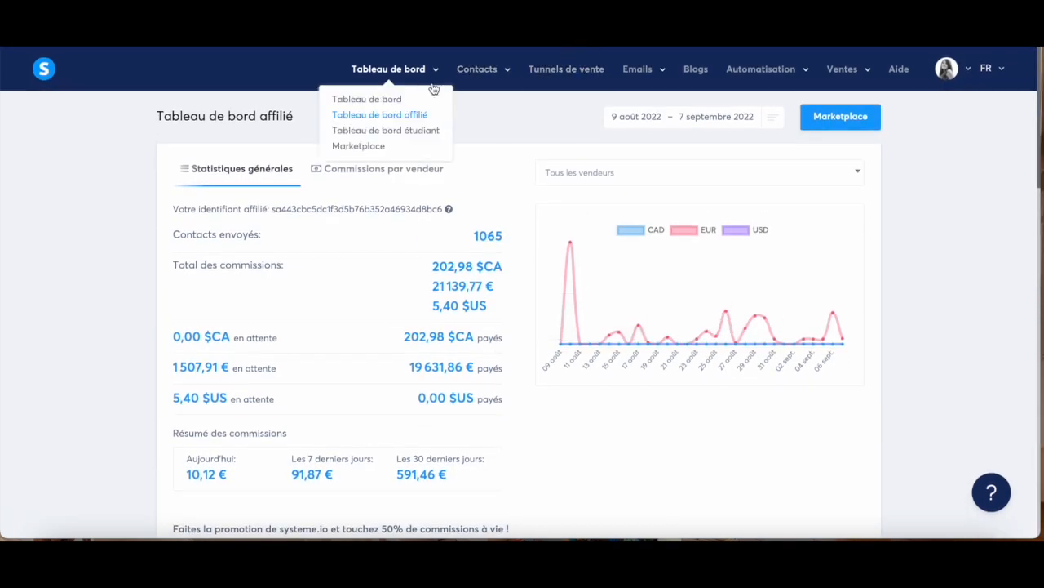
left_click(409, 138)
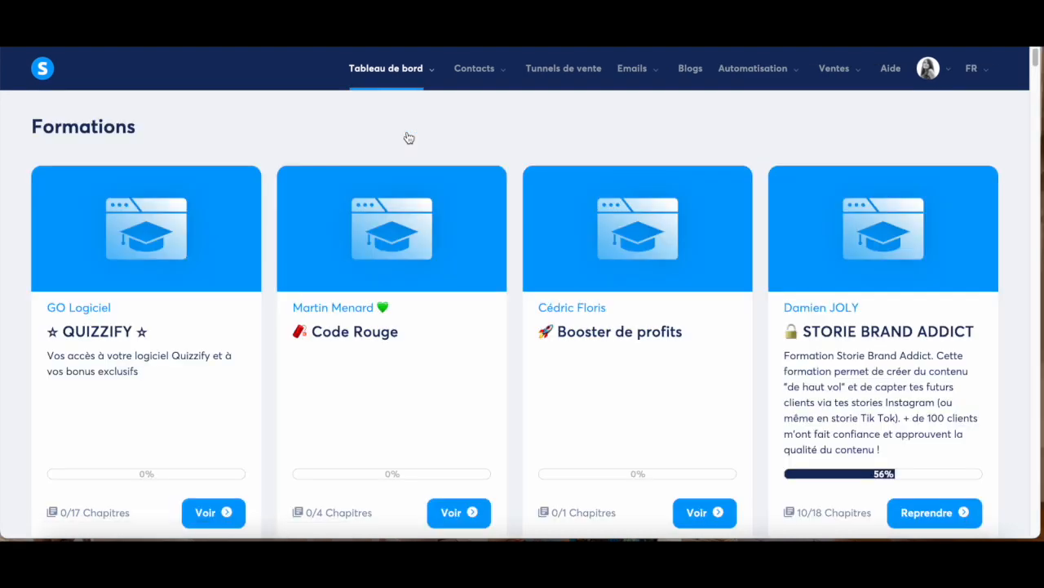
scroll(550, 443, "down", 9)
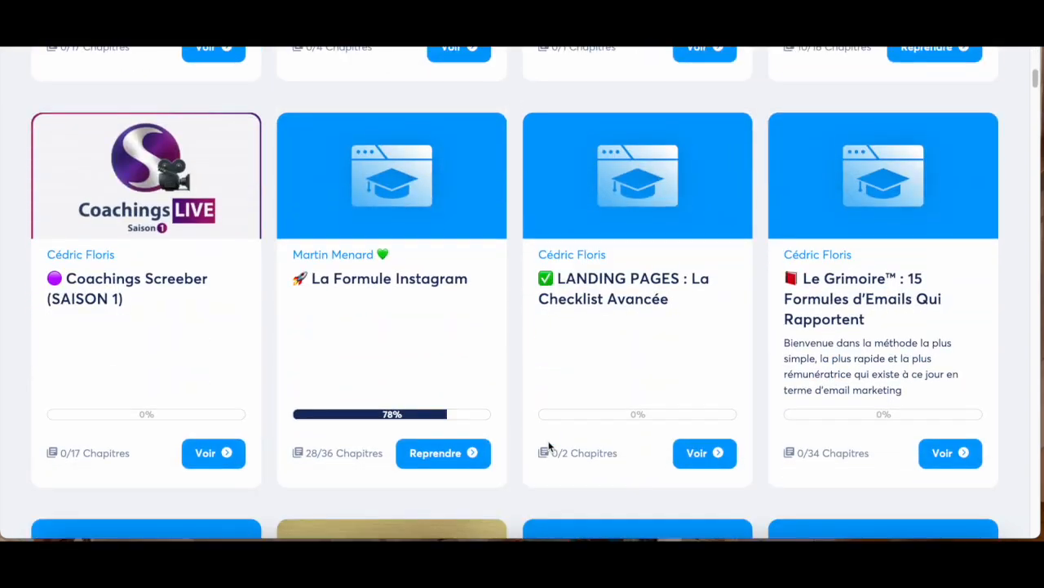
Step: Browse further through the enrolled courses and open the course "Se démarquer de la concurrence sans réinventer la roue"
scroll(550, 443, "down", 20)
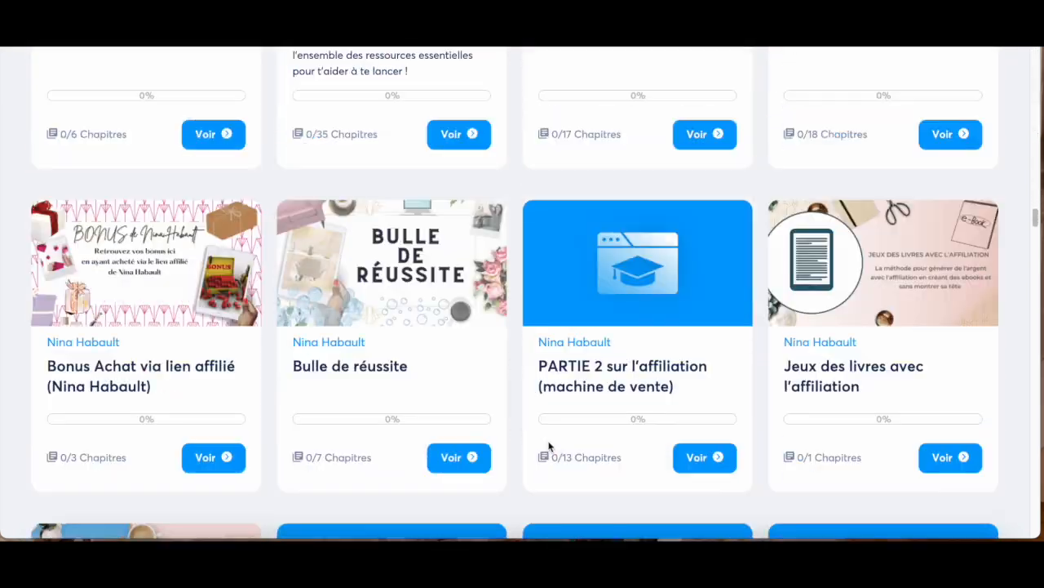
scroll(550, 445, "down", 7)
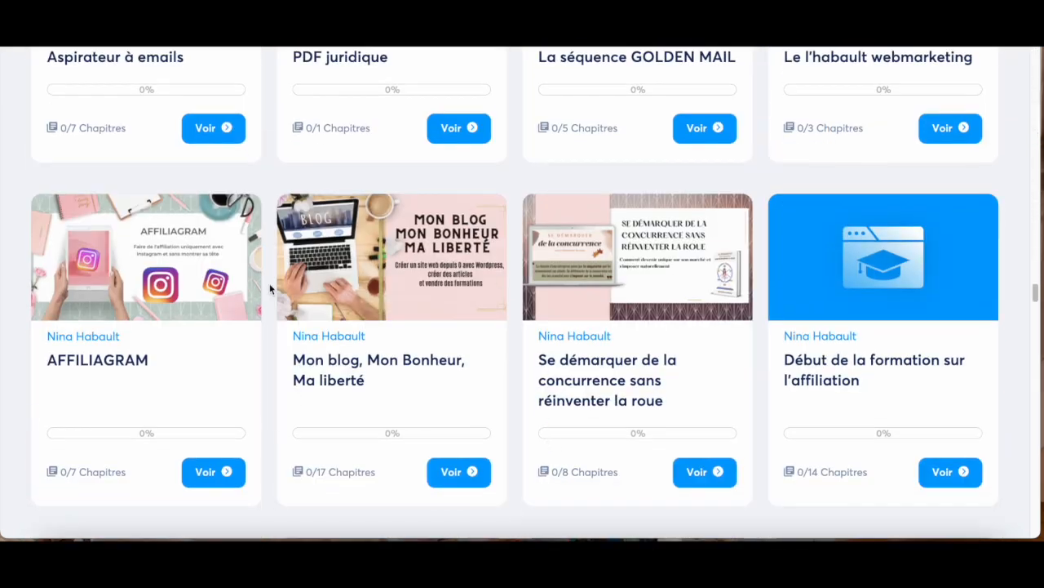
scroll(835, 346, "down", 1)
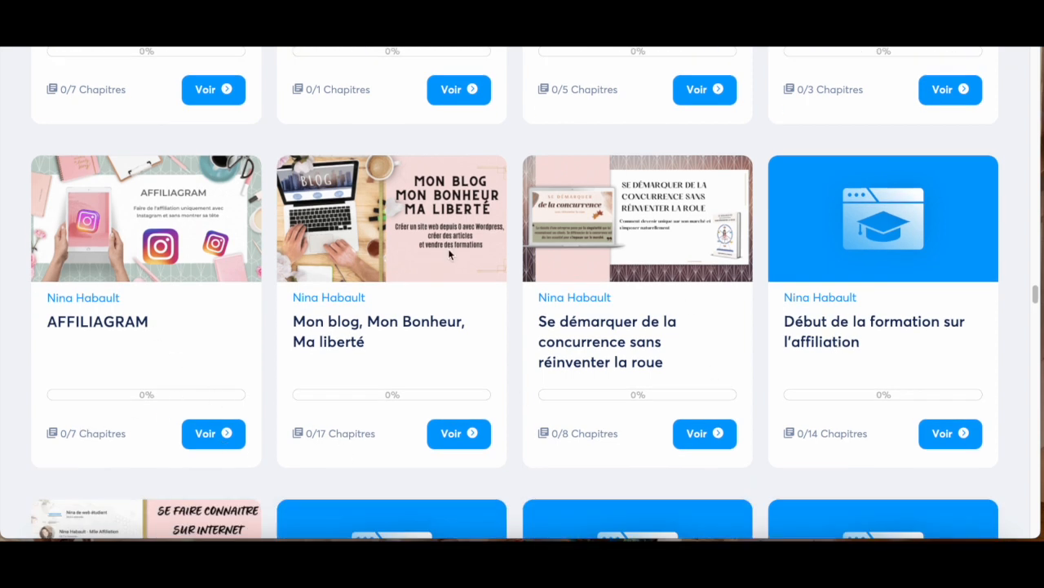
left_click(698, 442)
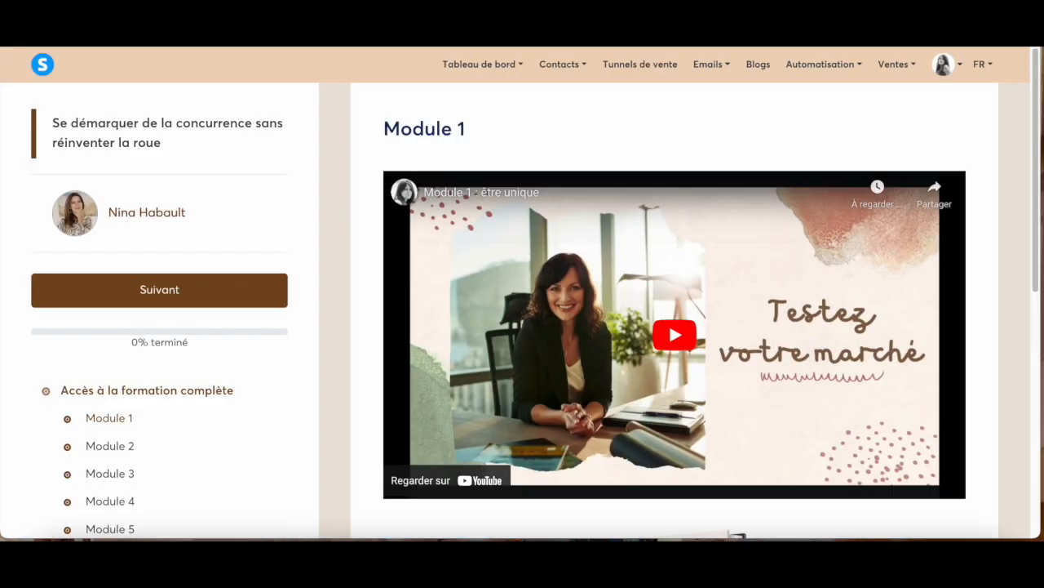
Step: Return to the enrolled course list and open the Marketplace's affiliate offers
key("alt+Left")
scroll(525, 214, "up", 5)
scroll(525, 214, "up", 20)
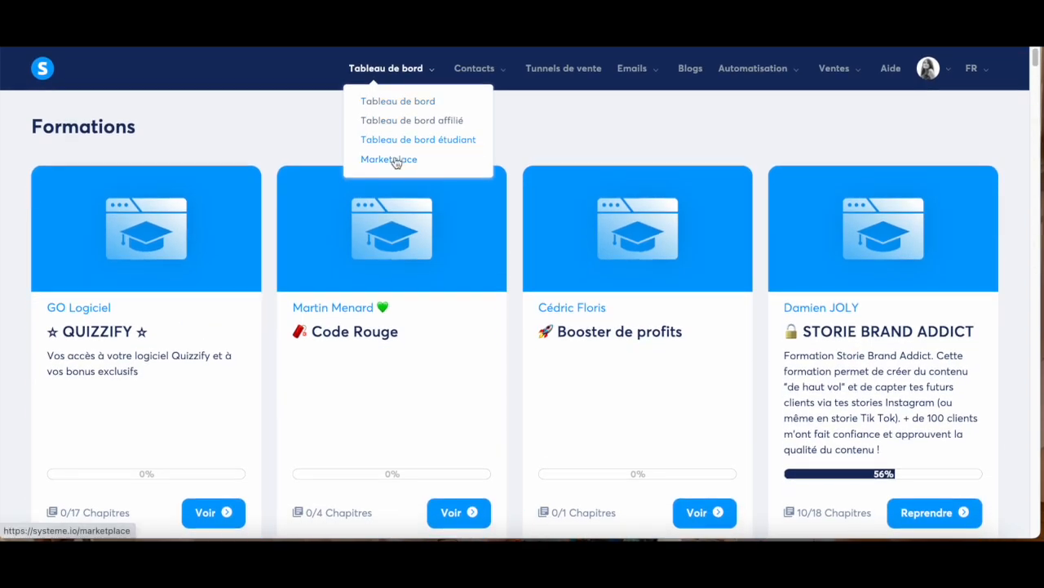
left_click(391, 160)
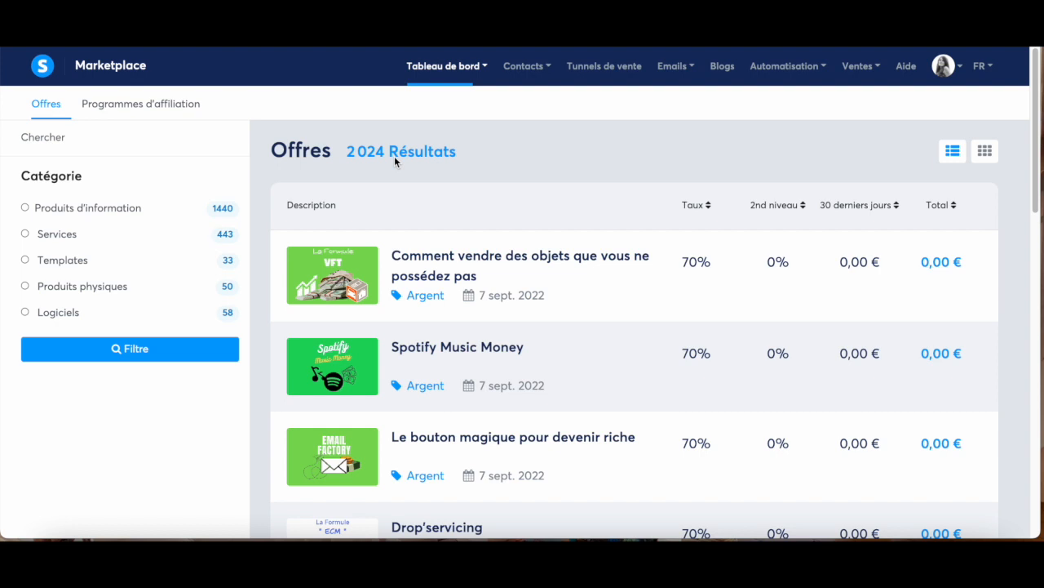
Step: Open the sales funnel "La séquence GOLDEN MAIL" from the funnel list and display its PDV golden mail step
mouse_move(527, 74)
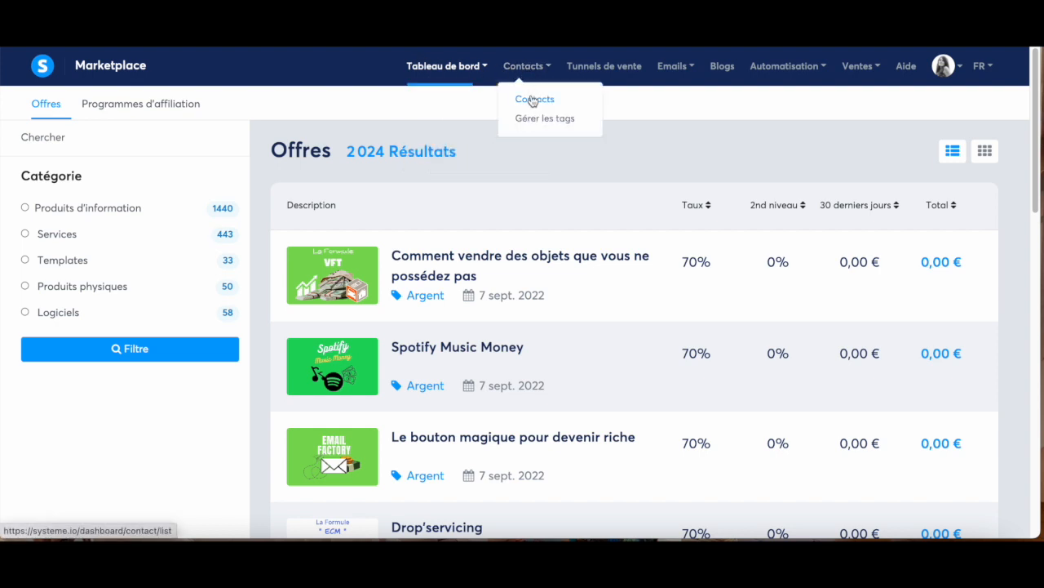
left_click(607, 77)
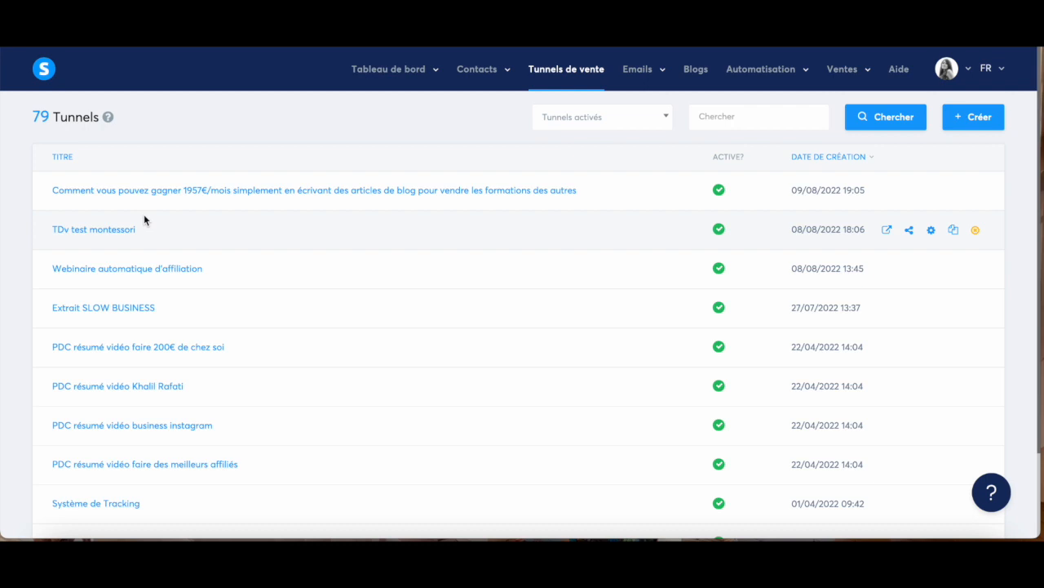
scroll(182, 284, "down", 2)
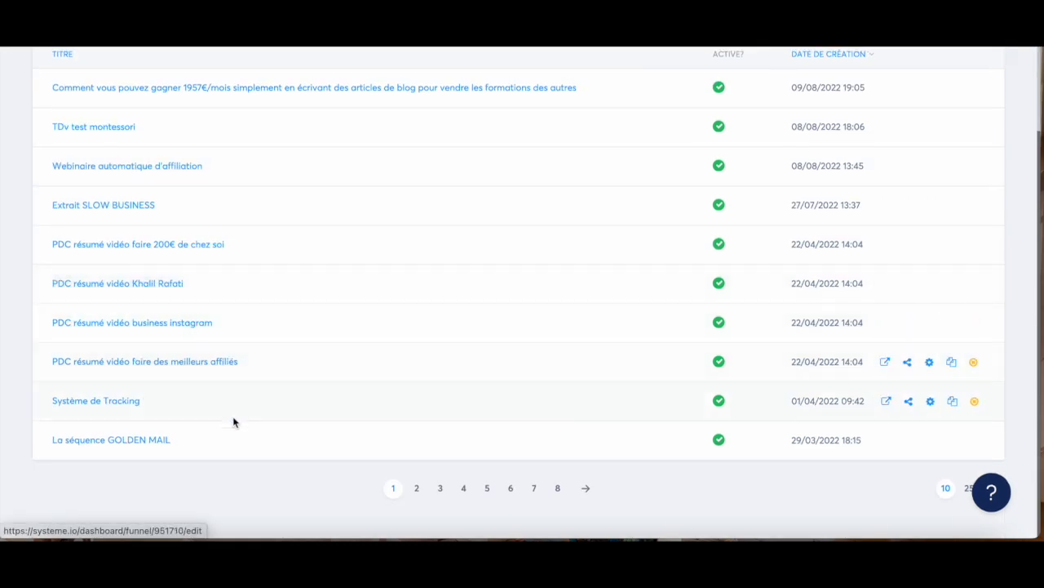
left_click(123, 445)
left_click(132, 222)
left_click(123, 177)
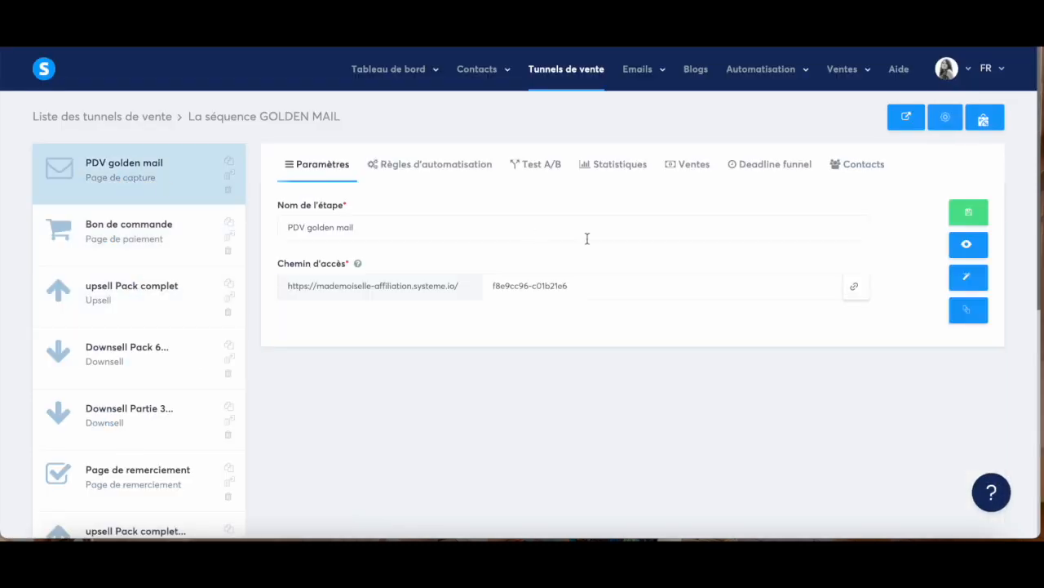
Step: Preview the PDV golden mail page, continue to its order form, and examine the contact fields, payment methods and order summary
left_click(967, 244)
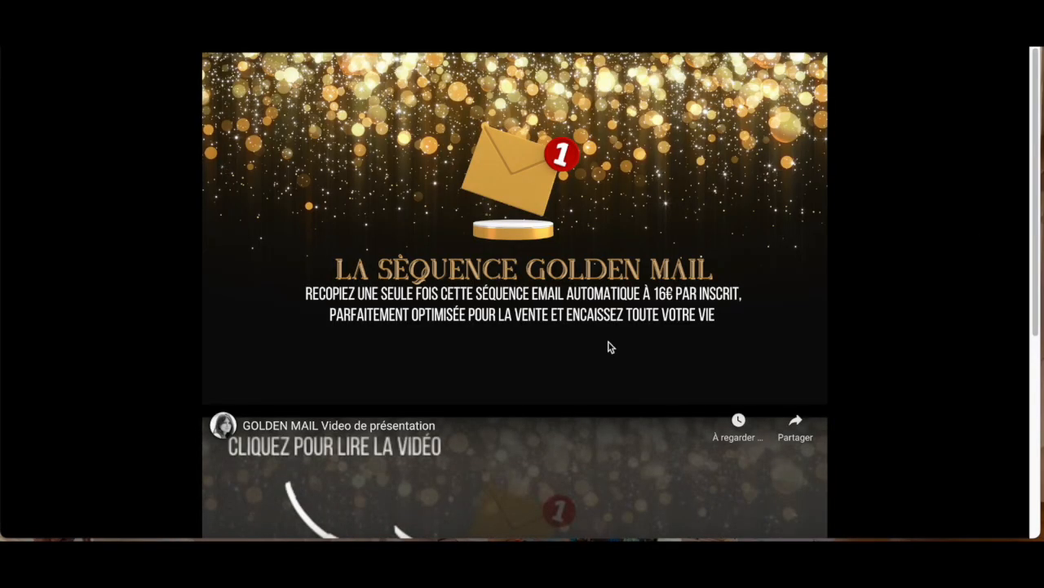
scroll(608, 347, "down", 4)
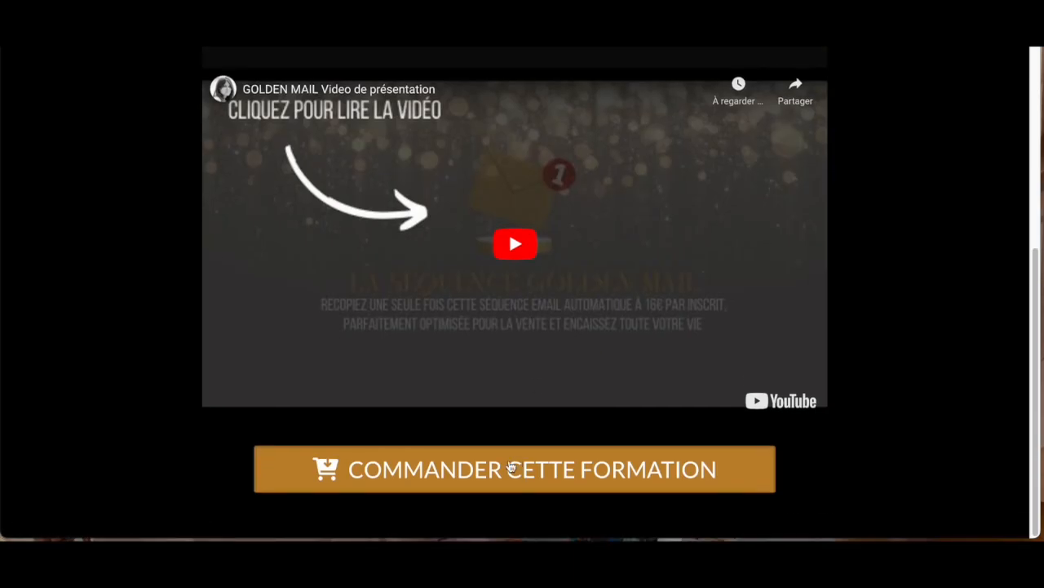
left_click(511, 468)
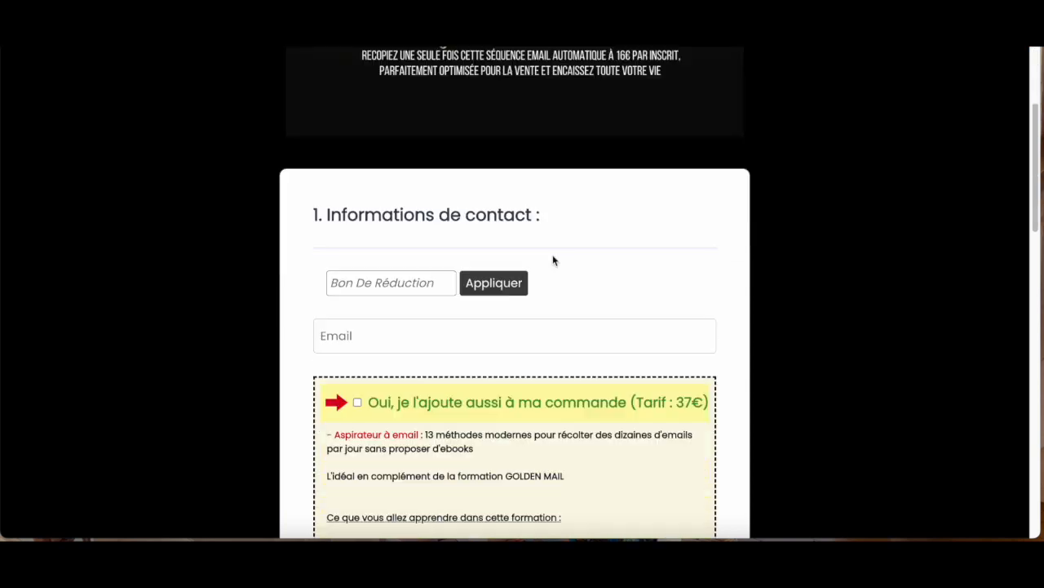
scroll(553, 260, "down", 10)
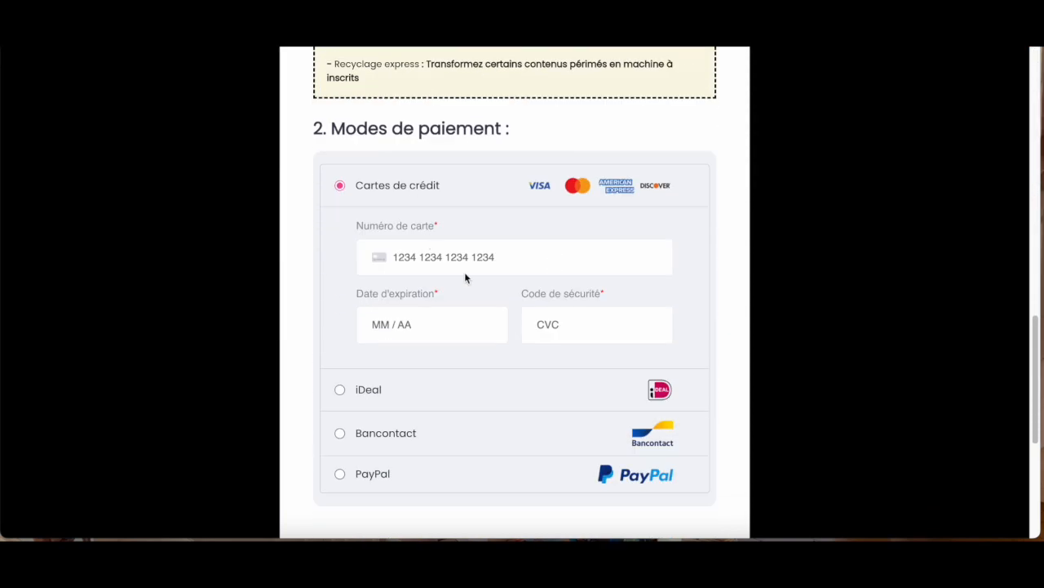
scroll(465, 276, "down", 4)
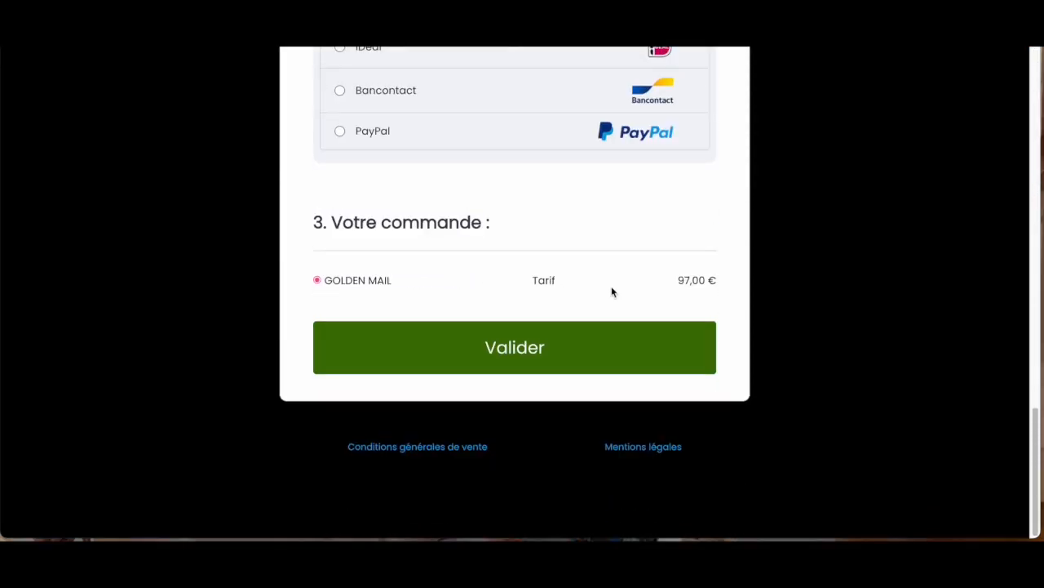
scroll(612, 292, "up", 1)
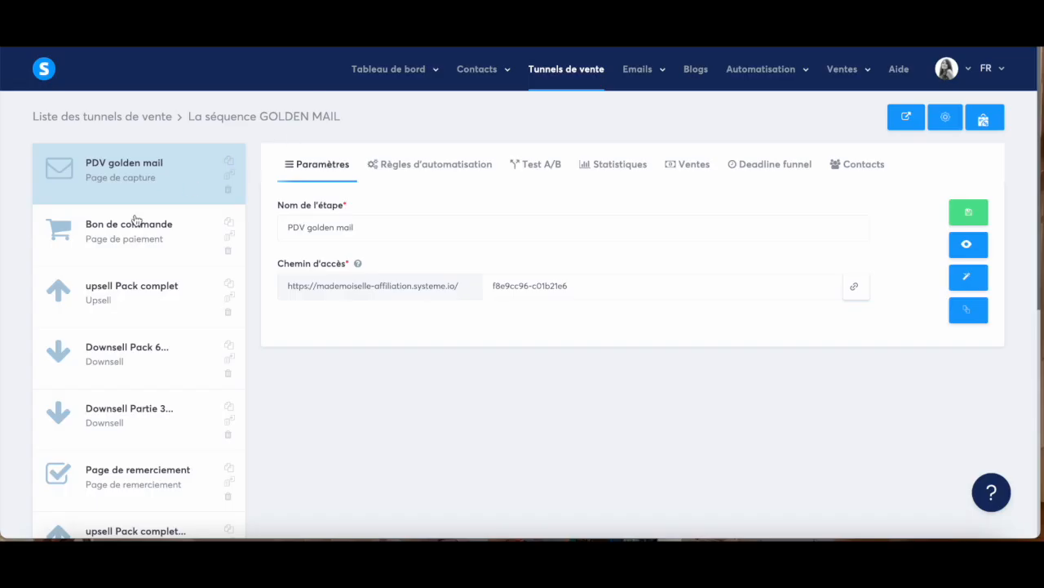
Step: Open the Bon de commande step and review its affiliate commission, resources, offer pricing, discount coupons and order bump
left_click(102, 255)
scroll(549, 368, "down", 2)
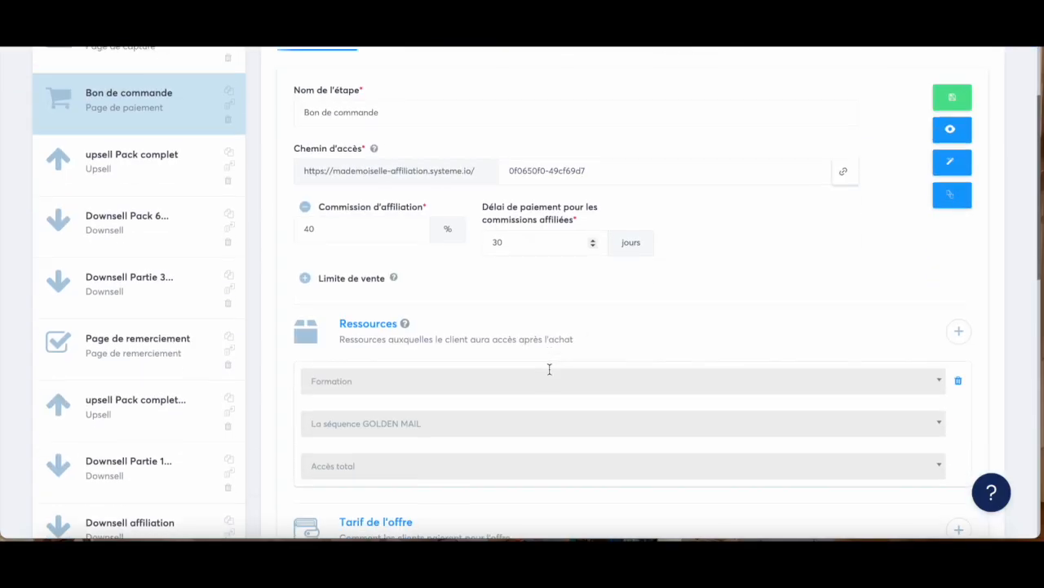
scroll(549, 368, "down", 10)
scroll(548, 367, "up", 1)
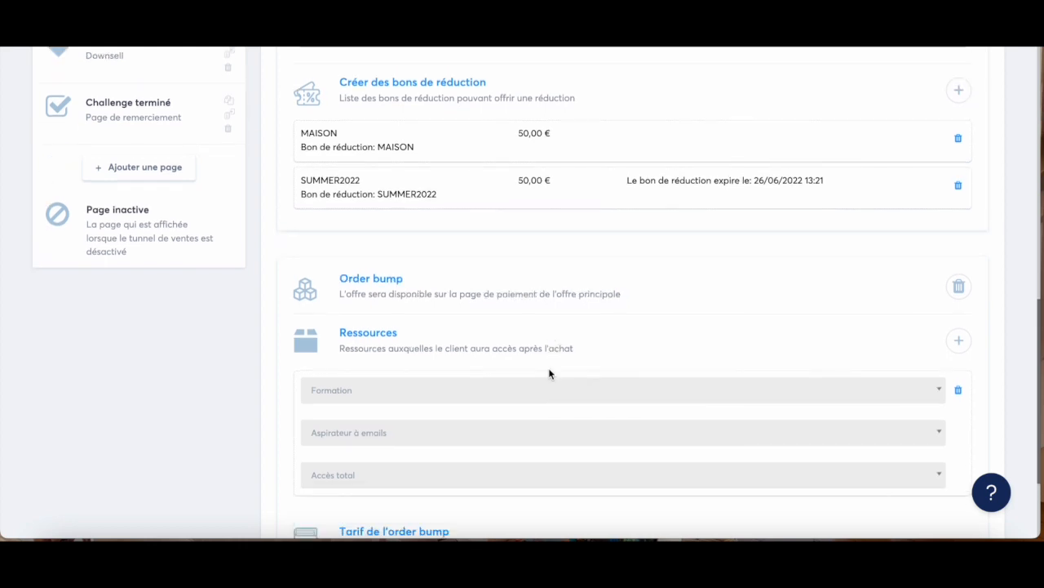
scroll(549, 372, "down", 2)
scroll(550, 373, "up", 4)
scroll(532, 326, "up", 3)
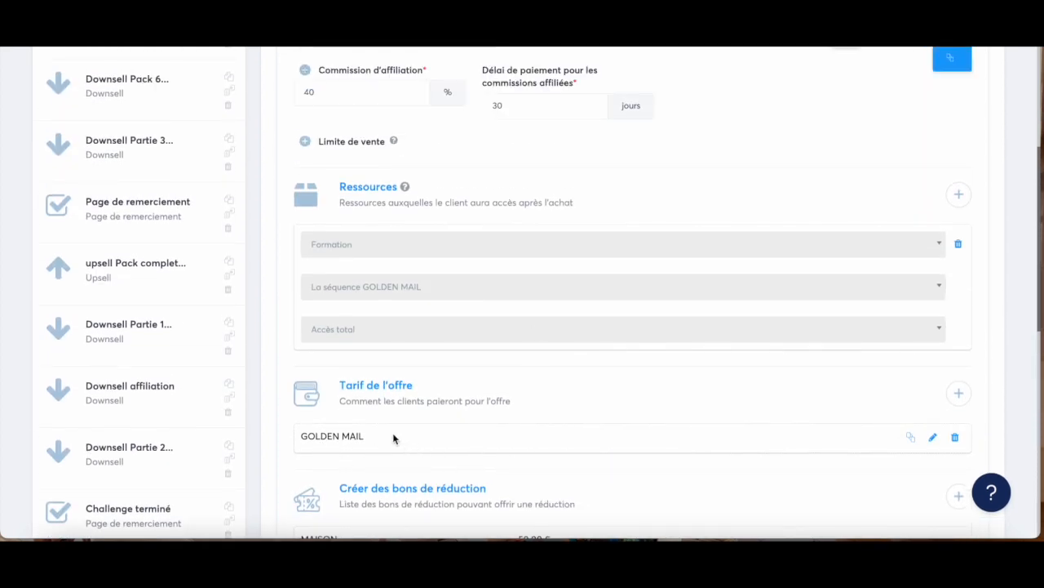
scroll(195, 168, "up", 4)
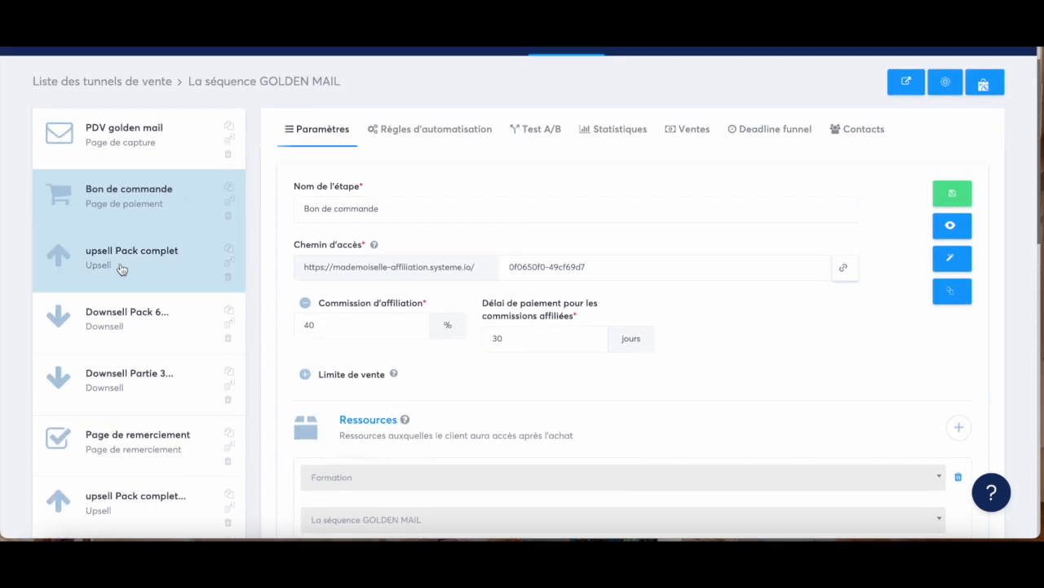
Step: Open the "upsell Pack complet" step, preview its special-offer page and close the preview
left_click(121, 269)
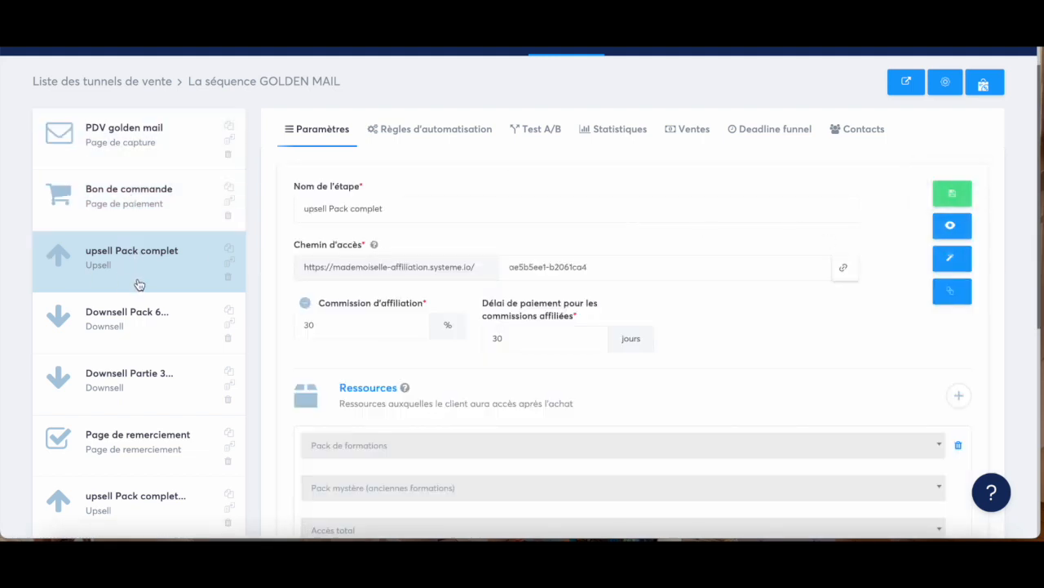
left_click(954, 227)
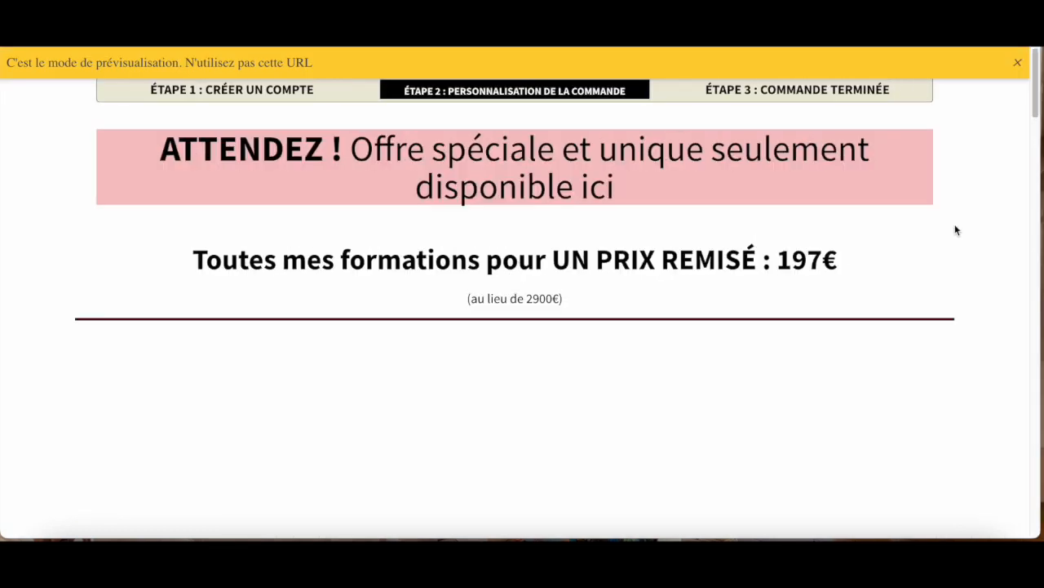
scroll(473, 402, "down", 15)
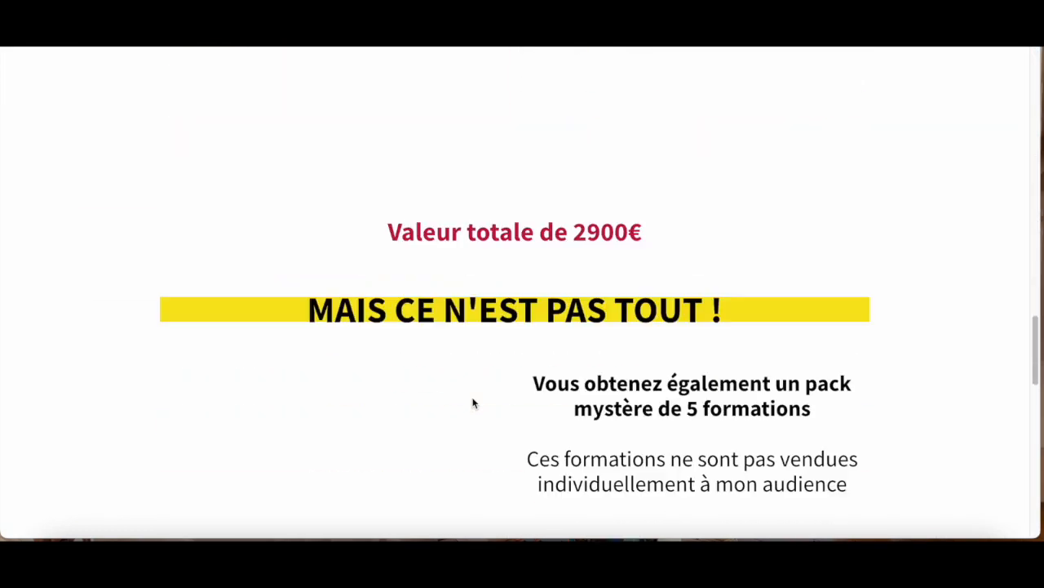
key("ctrl+w")
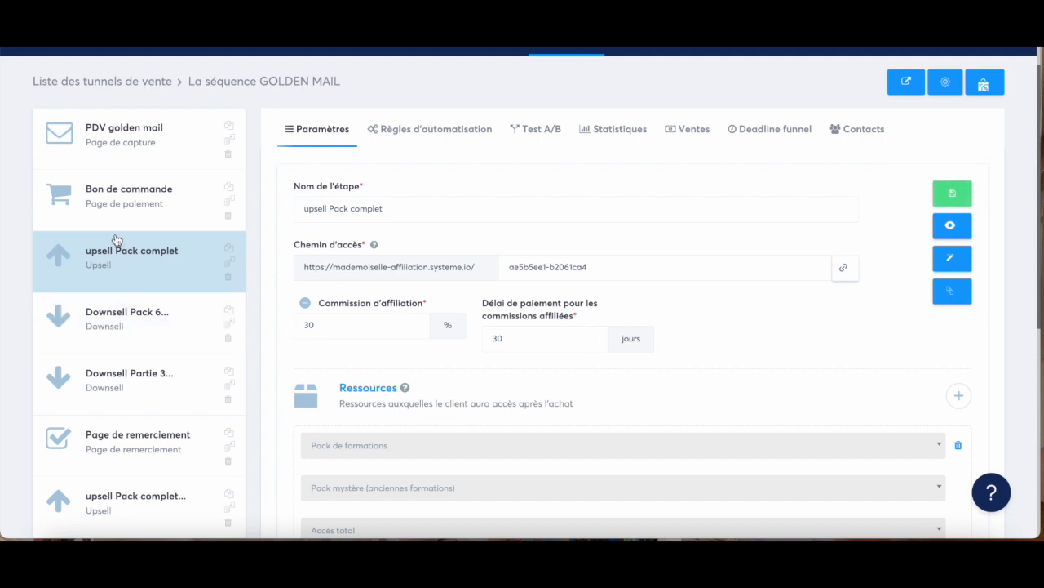
Step: Look through the Downsell Pack 6 and Downsell Partie 3 steps, preview the Page de remerciement, and return to the funnel editor
left_click(120, 336)
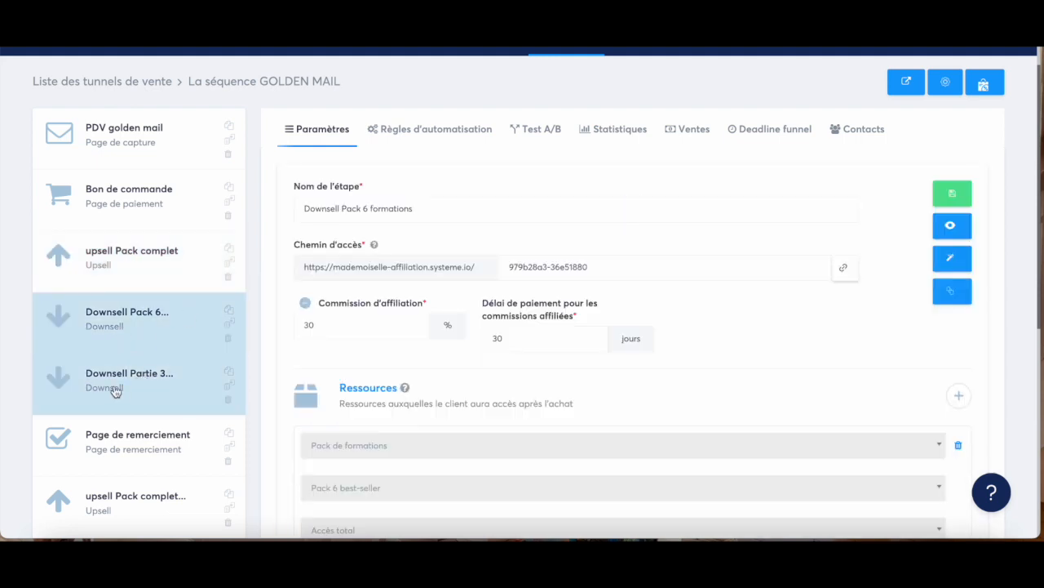
left_click(119, 388)
scroll(123, 390, "down", 2)
left_click(129, 391)
scroll(865, 253, "up", 2)
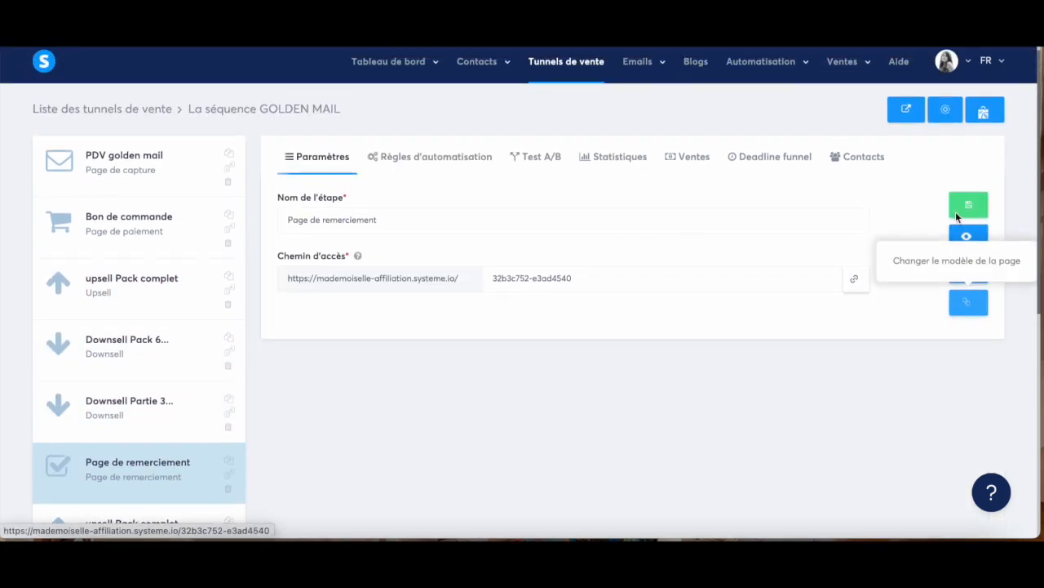
left_click(968, 243)
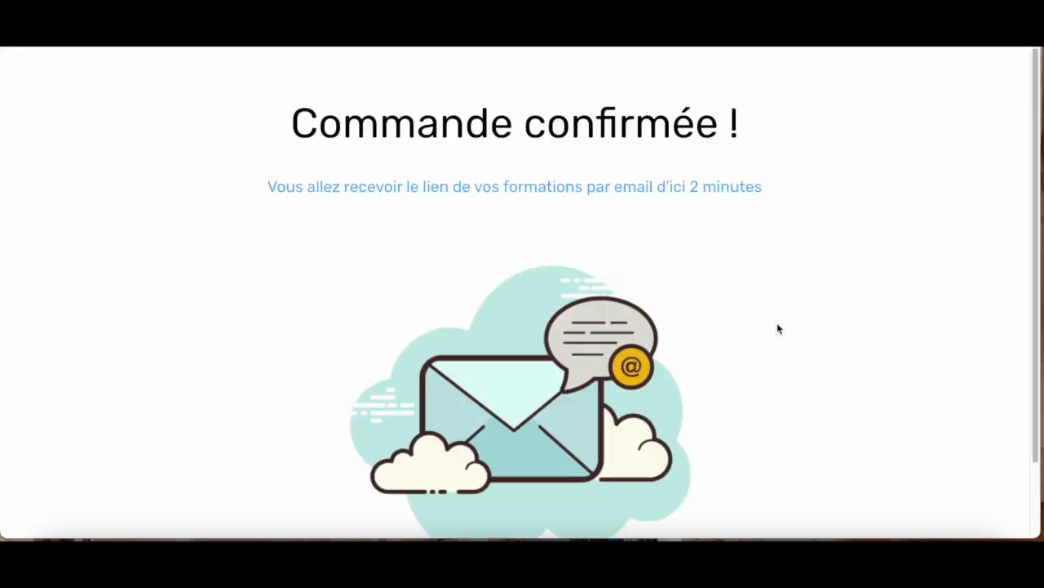
scroll(776, 322, "down", 2)
scroll(776, 322, "up", 2)
left_click(355, 25)
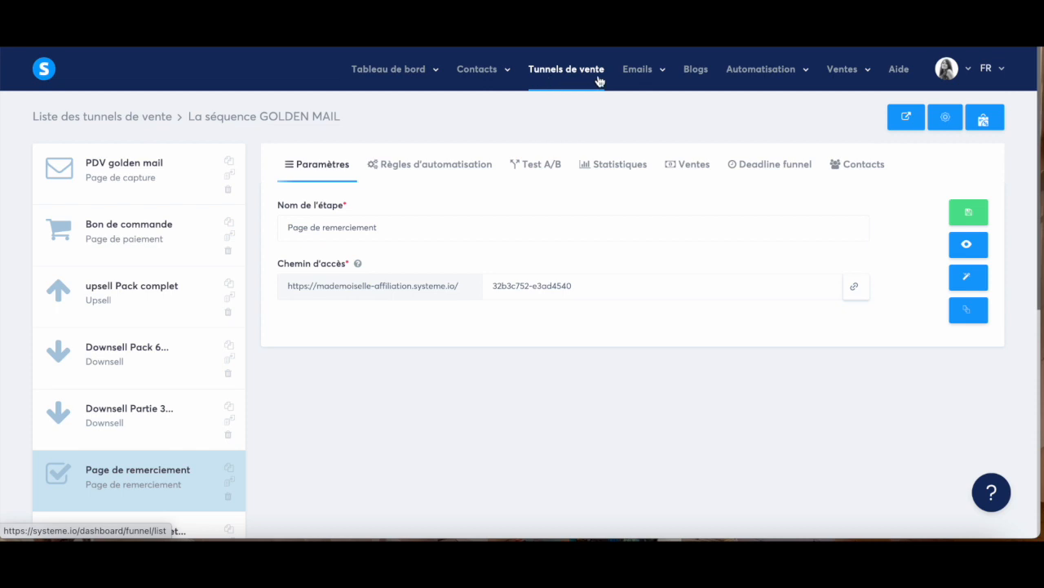
Step: Open the newsletter list, review the emails sent, open rates, clicks and send dates, and go to another page of the list
mouse_move(645, 84)
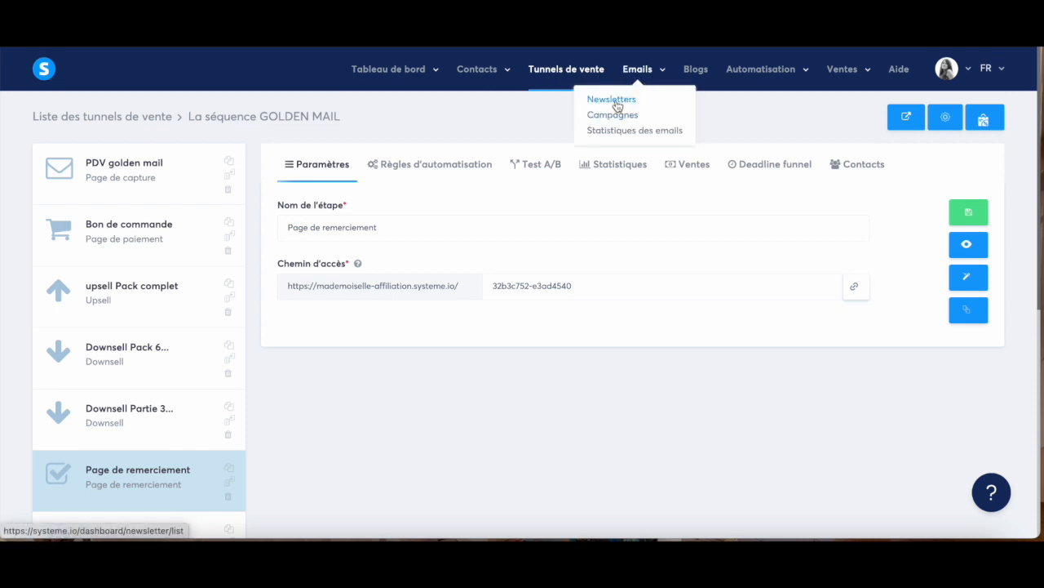
left_click(613, 99)
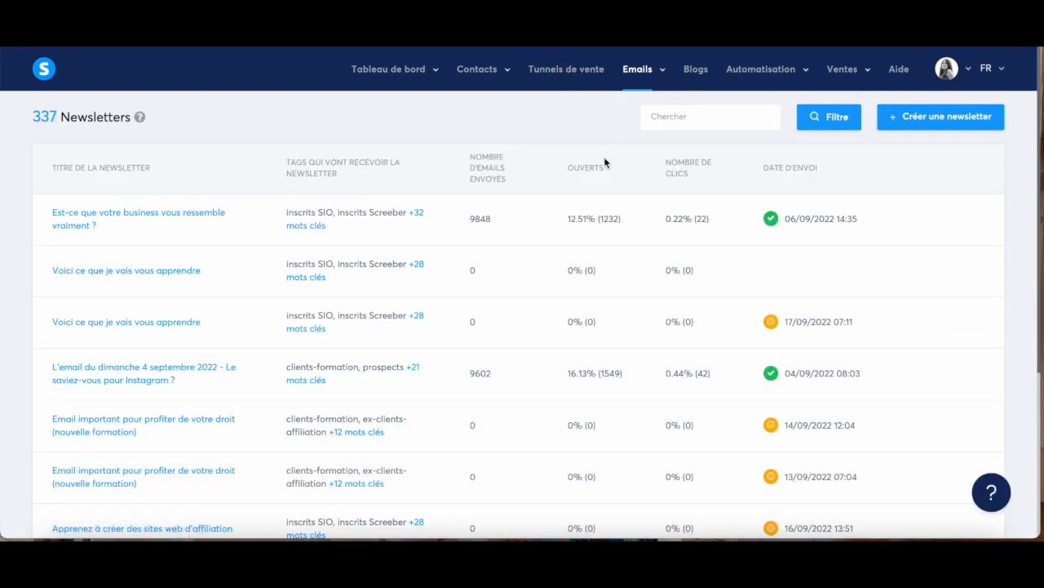
mouse_move(607, 216)
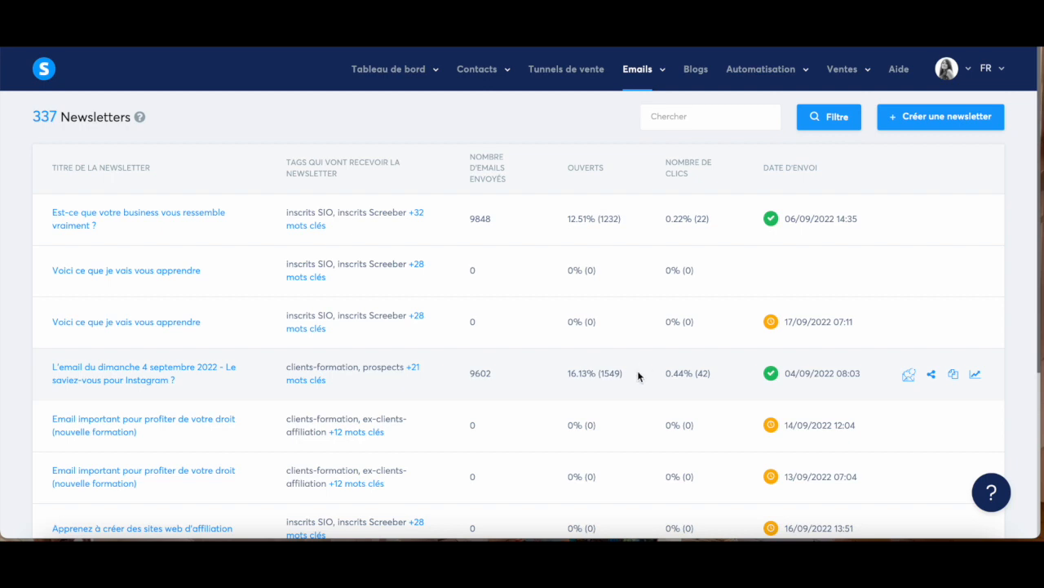
scroll(638, 375, "down", 3)
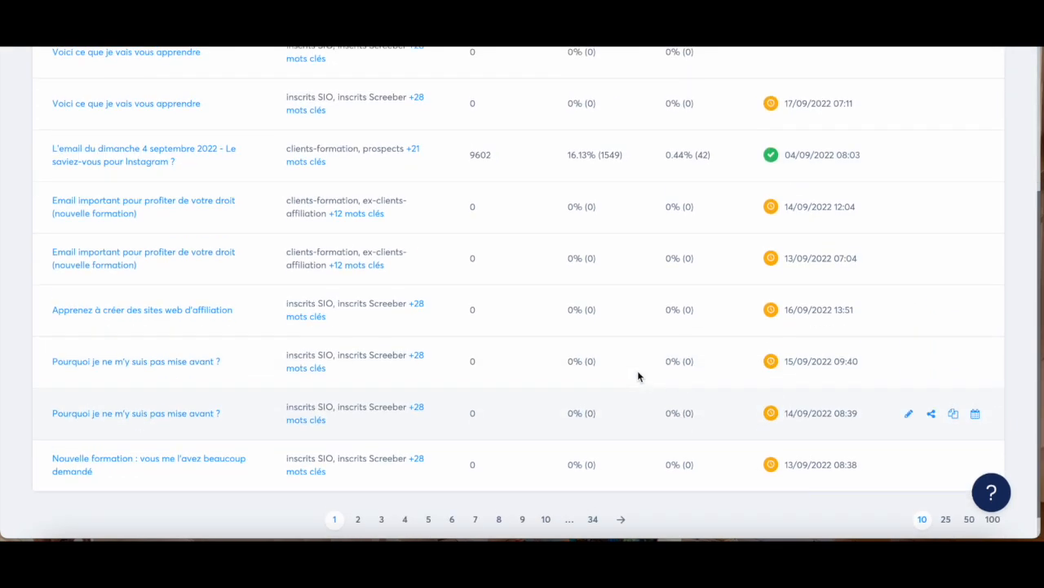
left_click(357, 488)
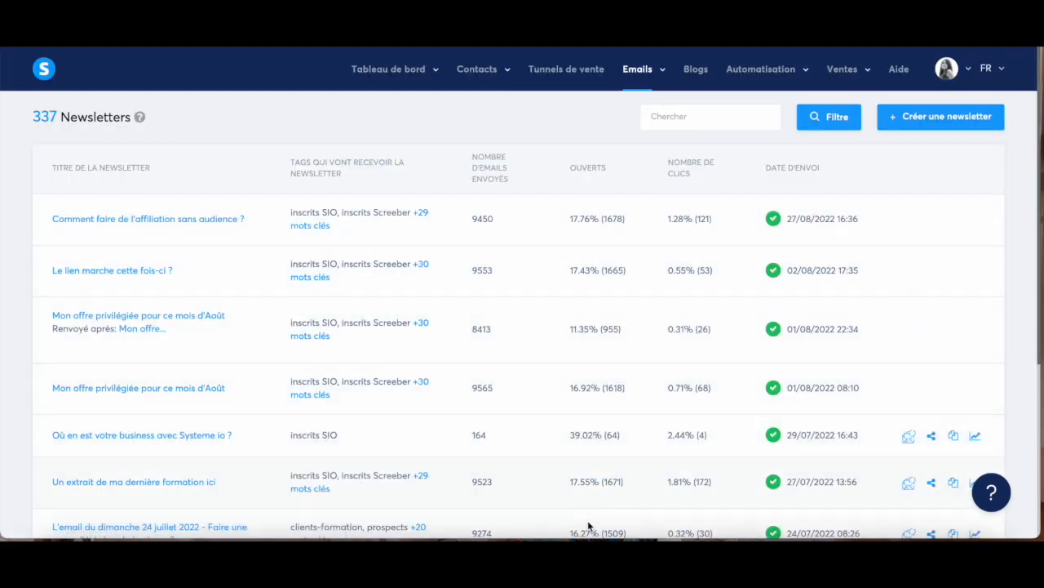
Step: Open the list of email campaigns
mouse_move(641, 80)
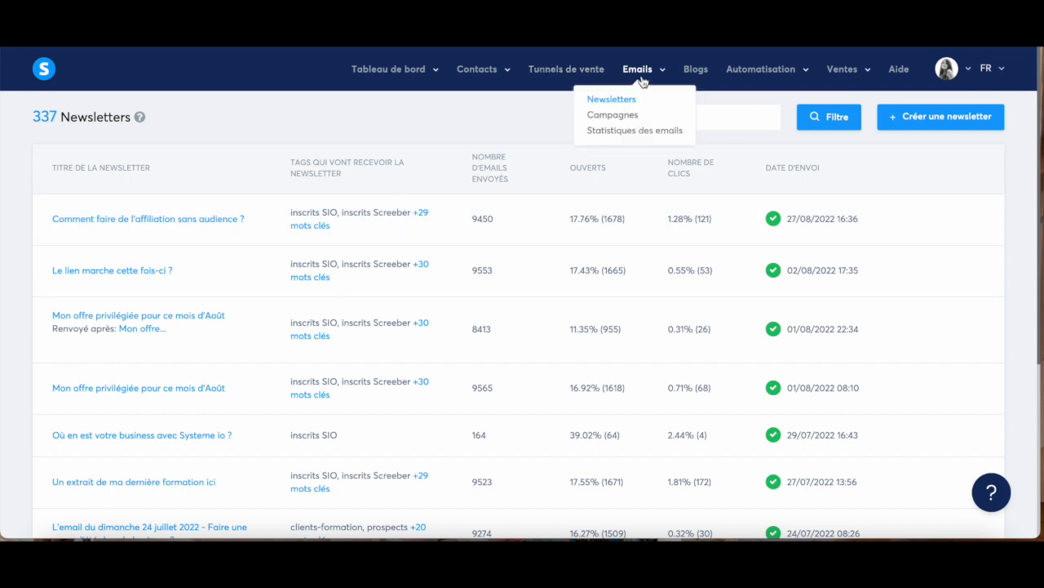
left_click(618, 121)
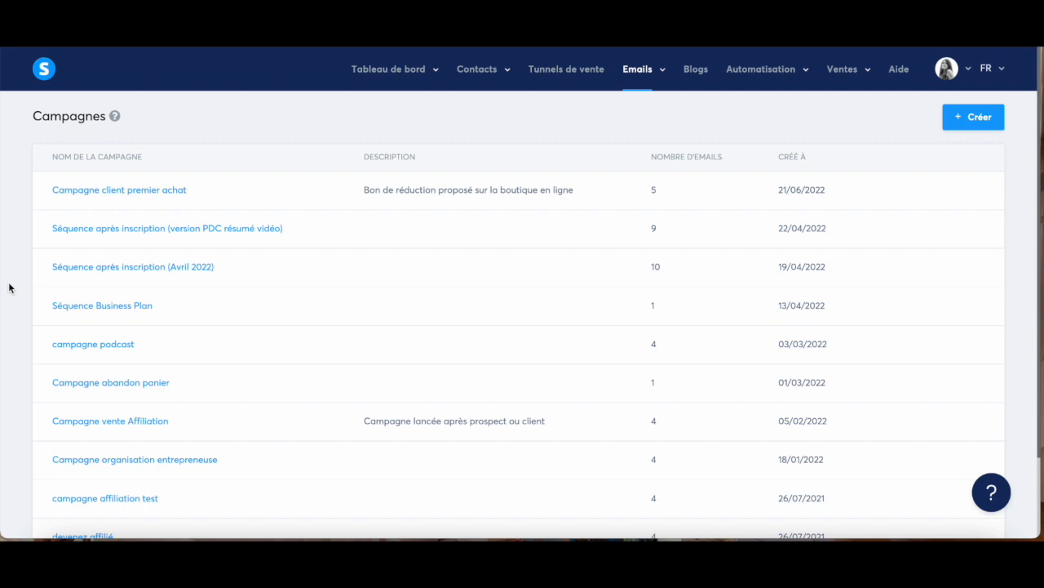
Step: Open the email statistics and review the sending and open-rate charts and the per-email results table
mouse_move(641, 85)
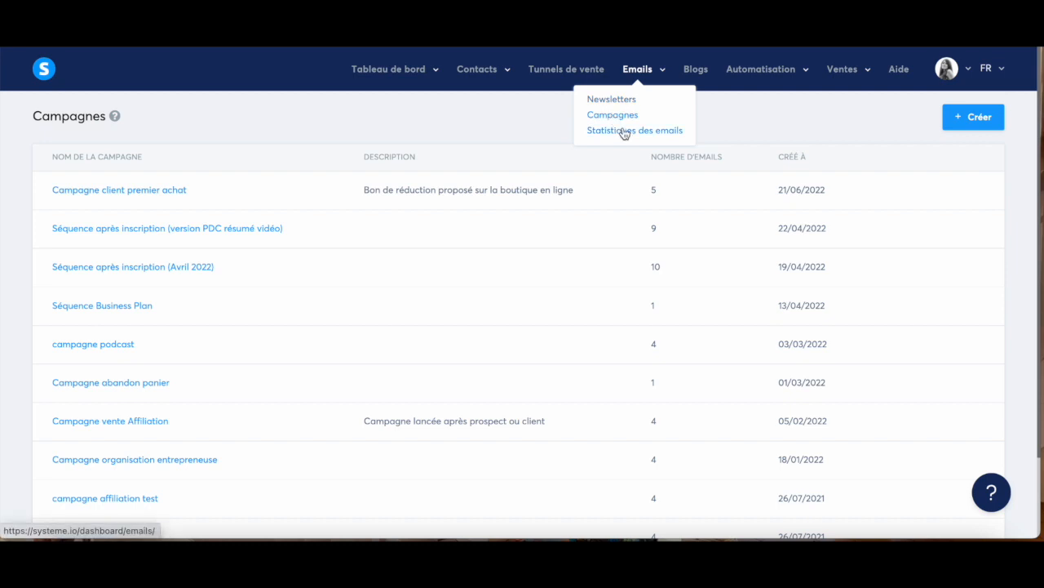
left_click(641, 132)
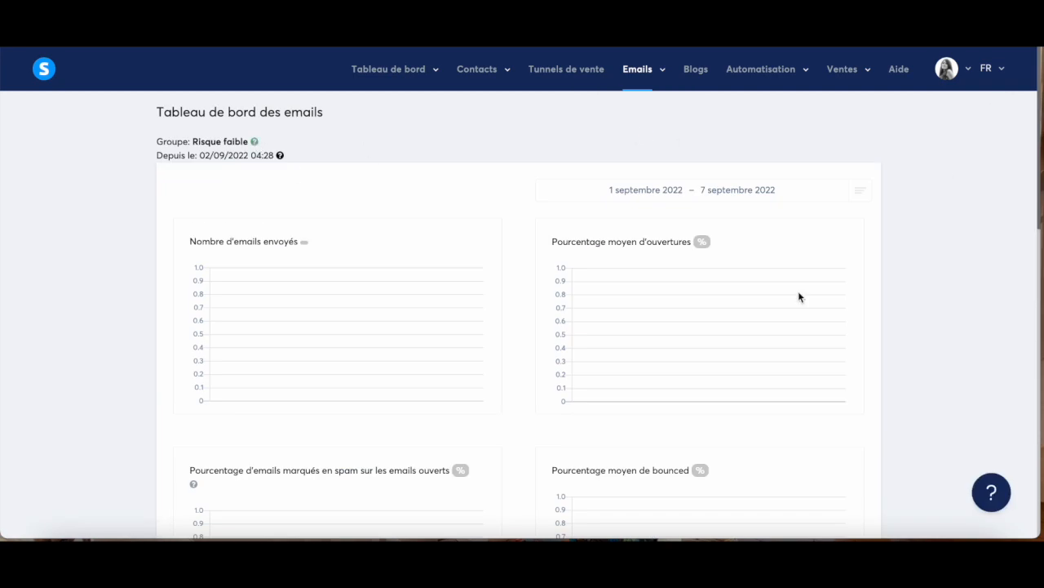
scroll(630, 337, "down", 3)
scroll(628, 338, "down", 4)
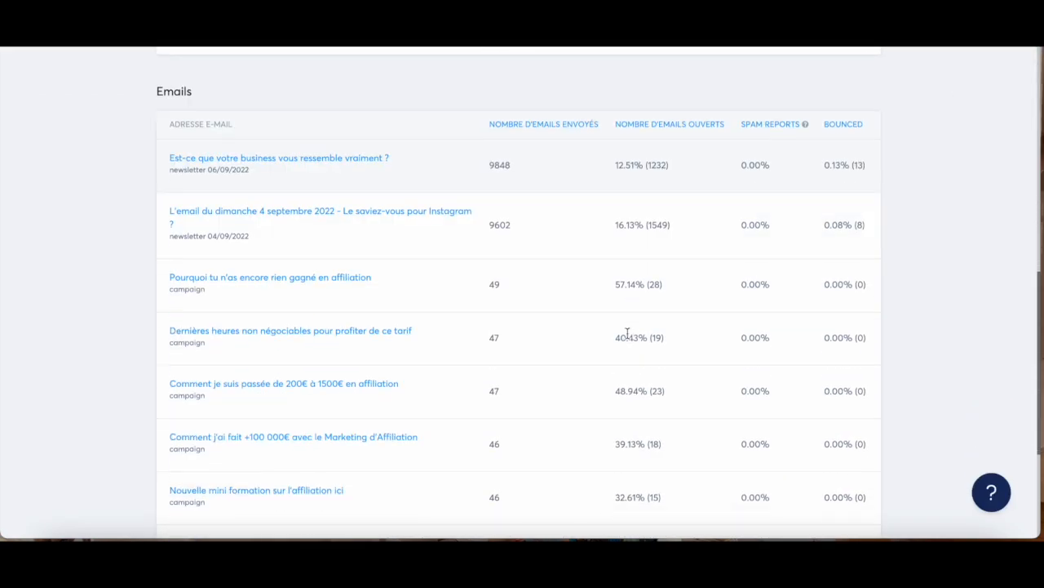
scroll(628, 337, "up", 7)
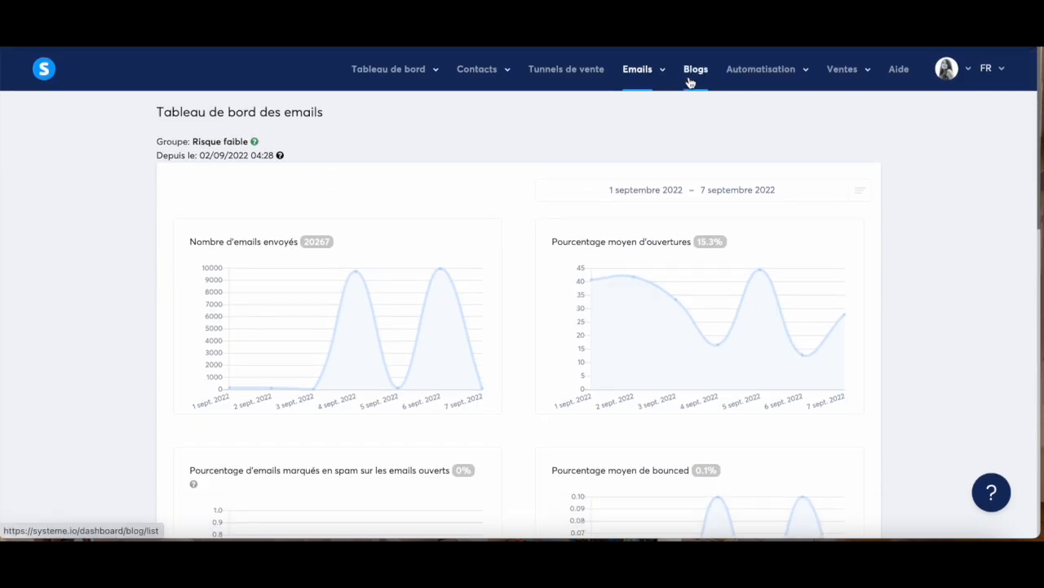
Step: Open the blog list, view the "Apprendre la méthode Montessori" blog through to its end, and close it
left_click(694, 79)
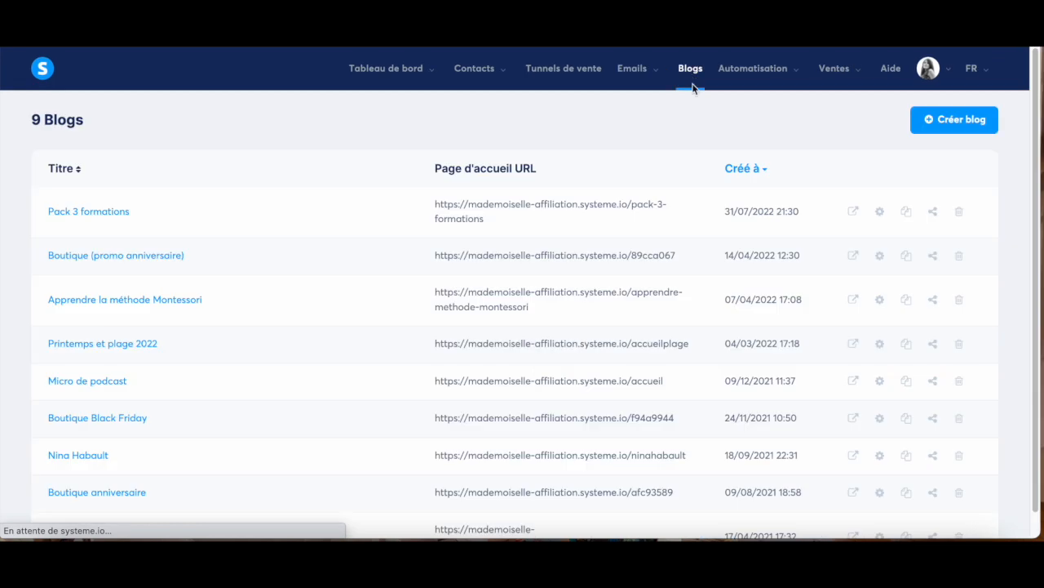
scroll(236, 306, "down", 1)
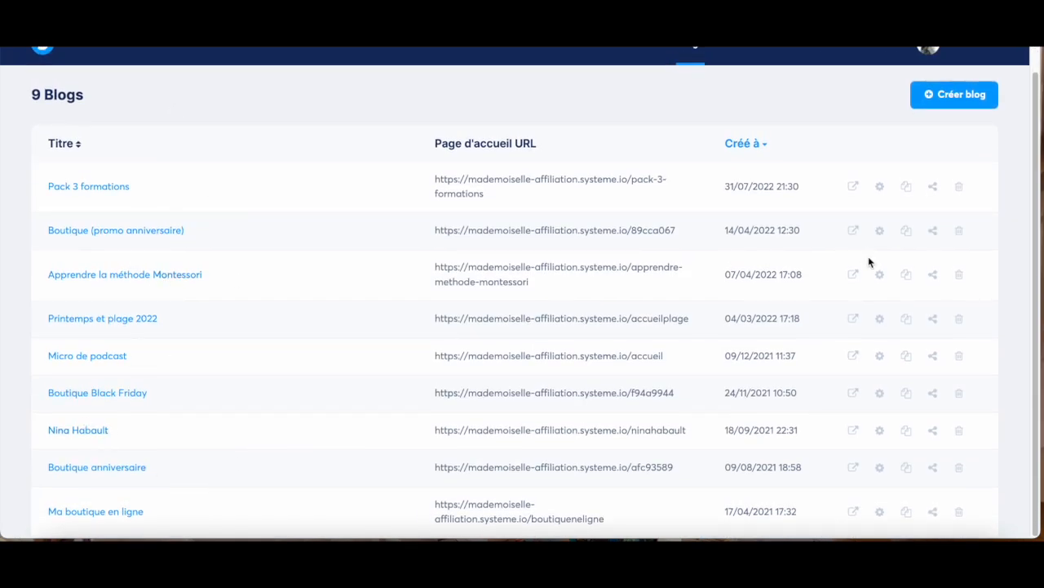
left_click(854, 274)
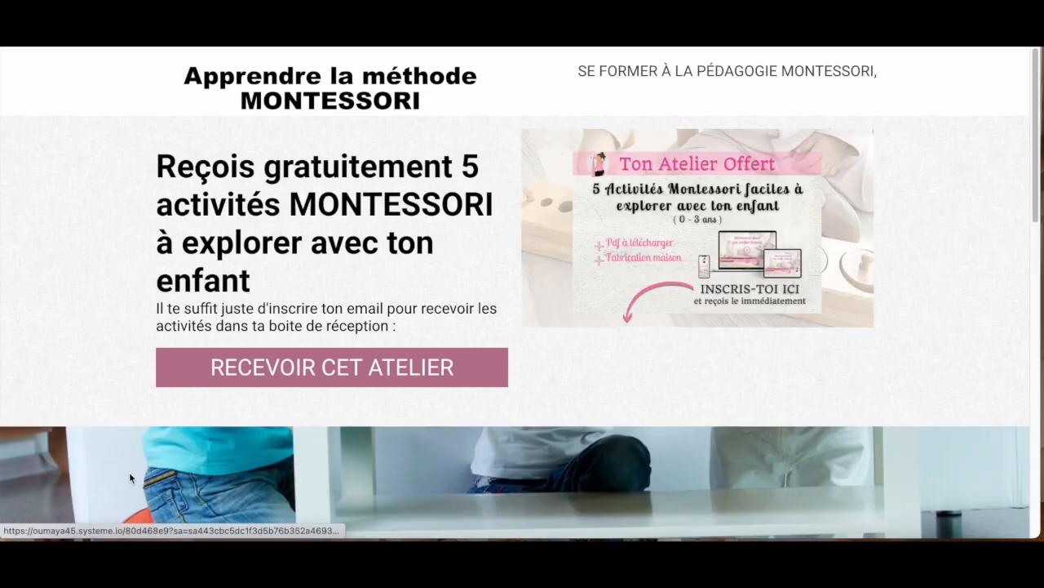
scroll(129, 471, "down", 15)
scroll(129, 472, "up", 15)
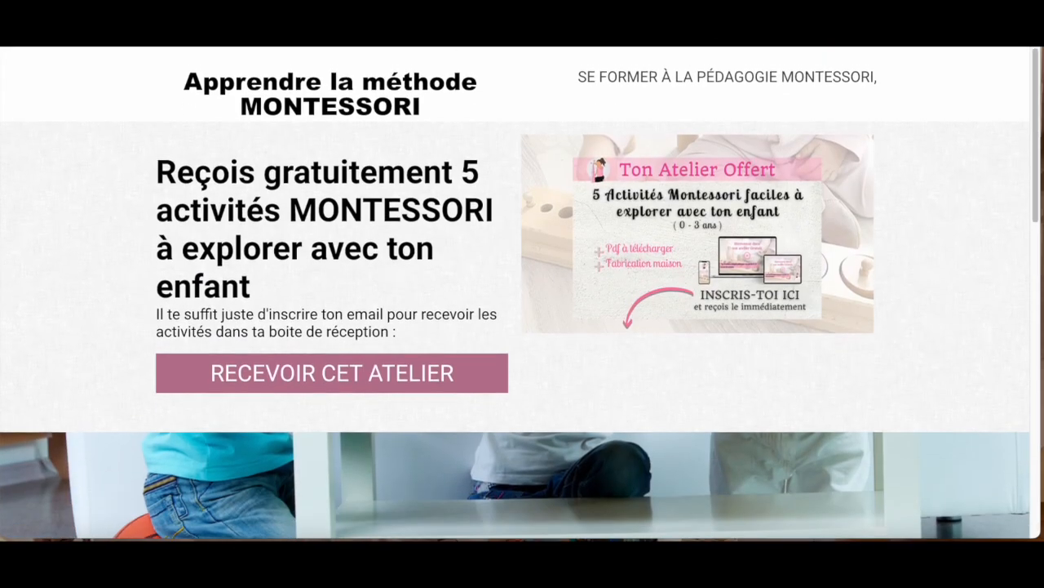
key("ctrl+w")
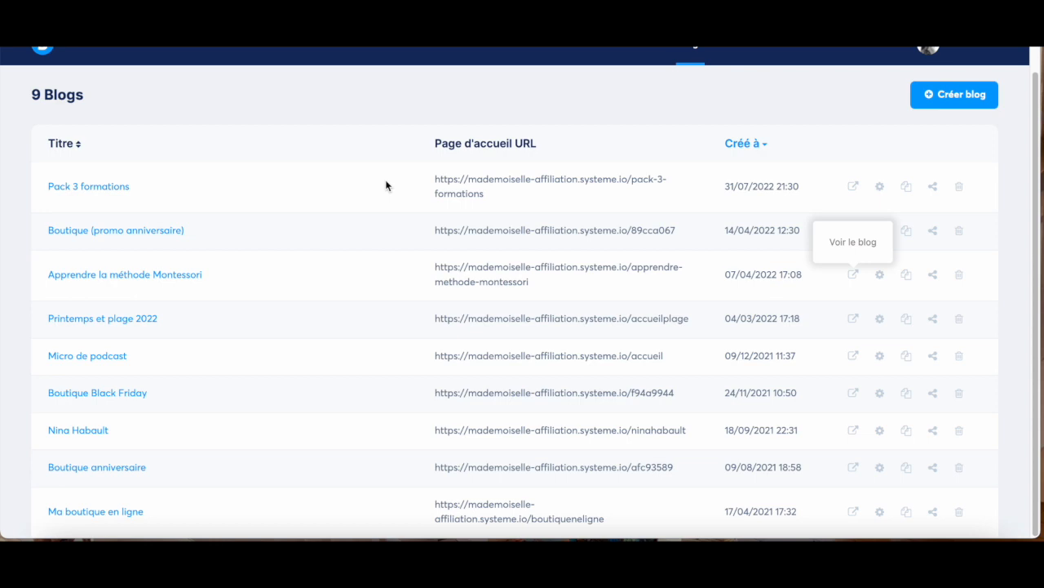
Step: View the "Ma boutique en ligne" blog and look through the courses and prices it offers
left_click(853, 511)
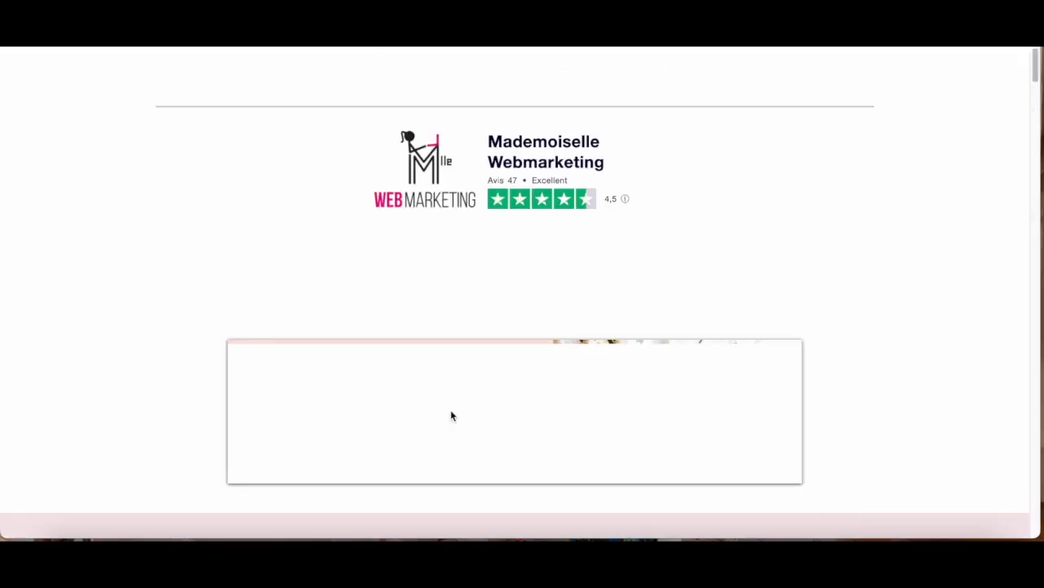
scroll(865, 400, "down", 3)
scroll(869, 404, "down", 15)
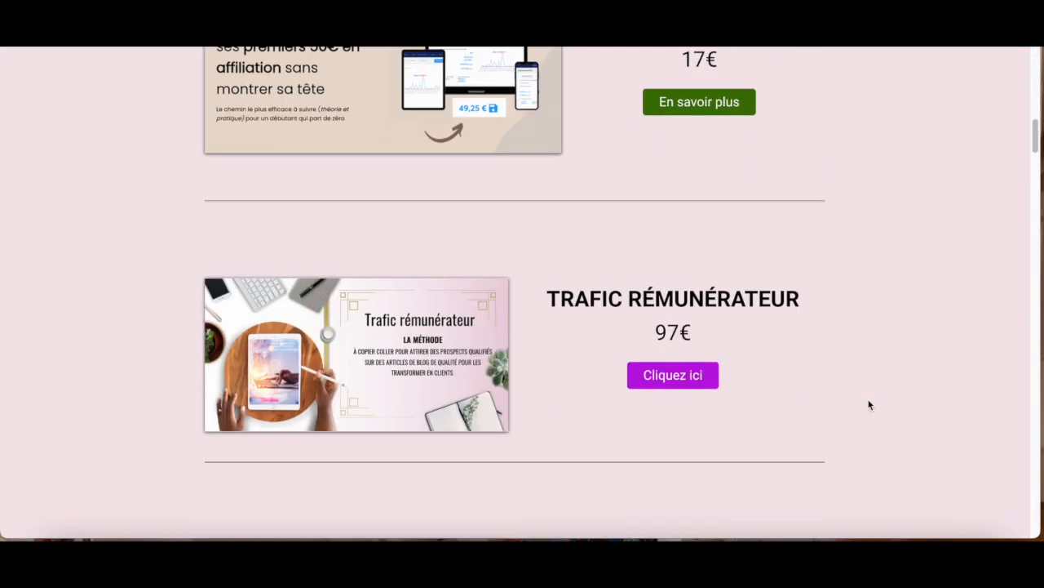
scroll(869, 405, "down", 5)
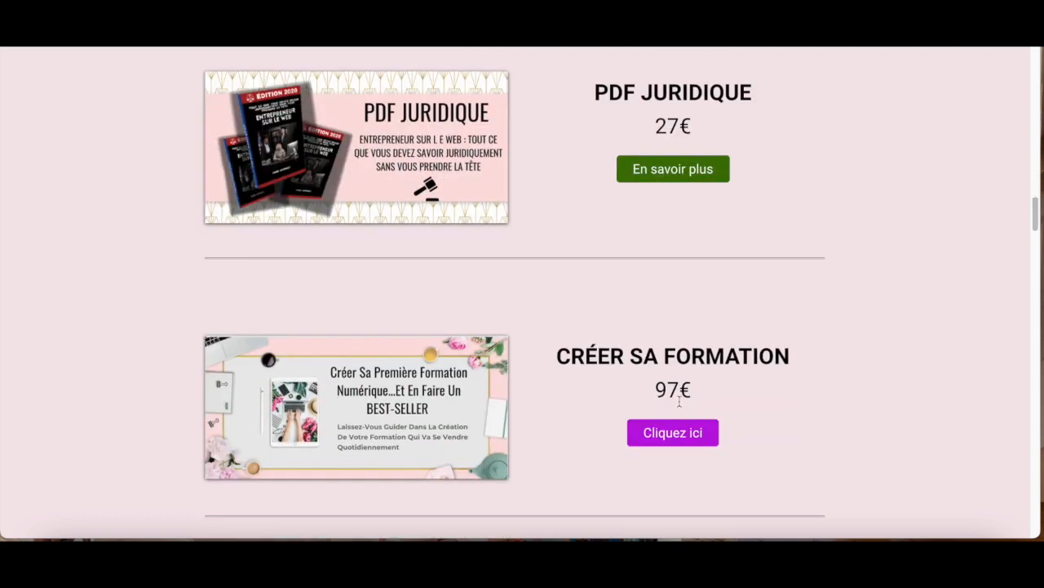
Step: Open the sales page of the "Créer sa formation" product, look through it to the end, and return to the blog list
left_click(665, 433)
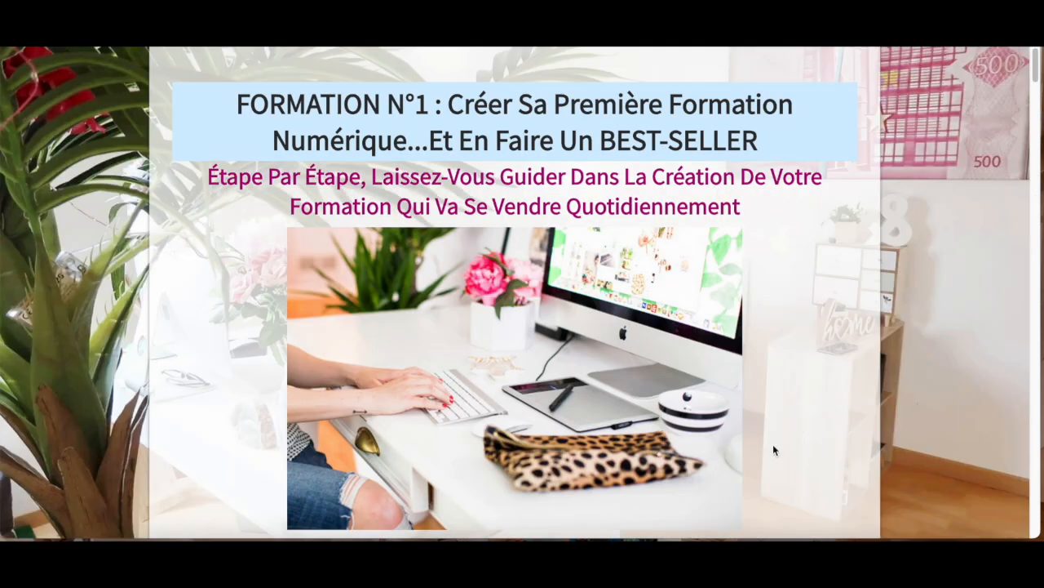
scroll(773, 444, "down", 10)
scroll(773, 444, "down", 20)
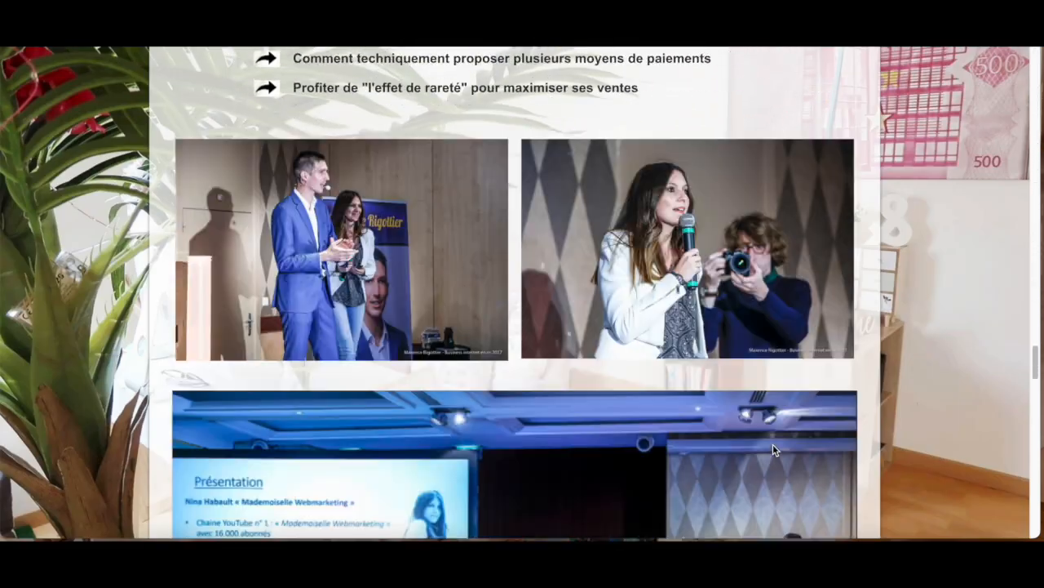
scroll(773, 449, "down", 5)
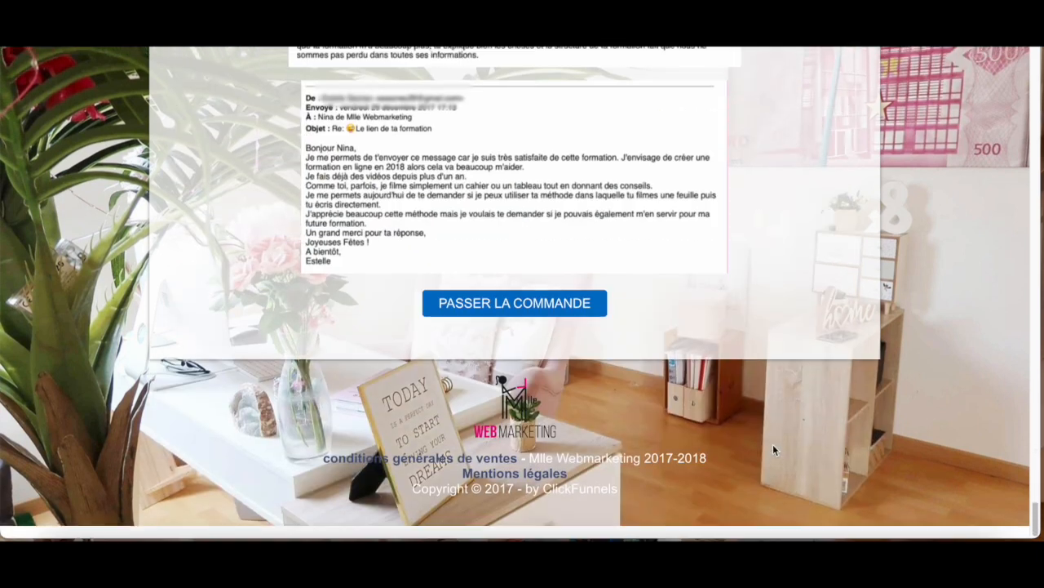
left_click(470, 324)
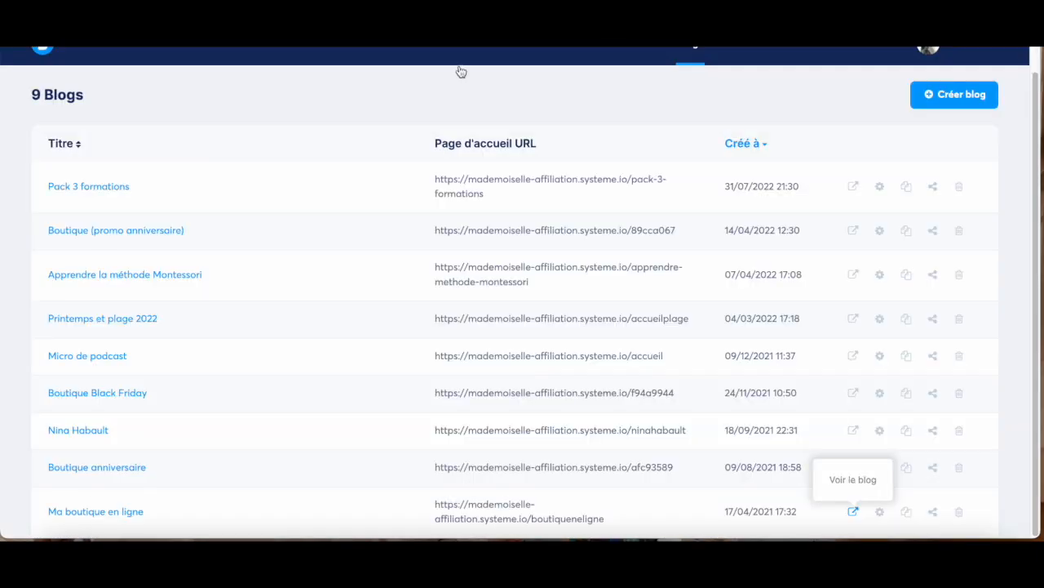
Step: Look over the available automation and sales sections and open the Mes formations list
scroll(461, 72, "up", 1)
mouse_move(749, 80)
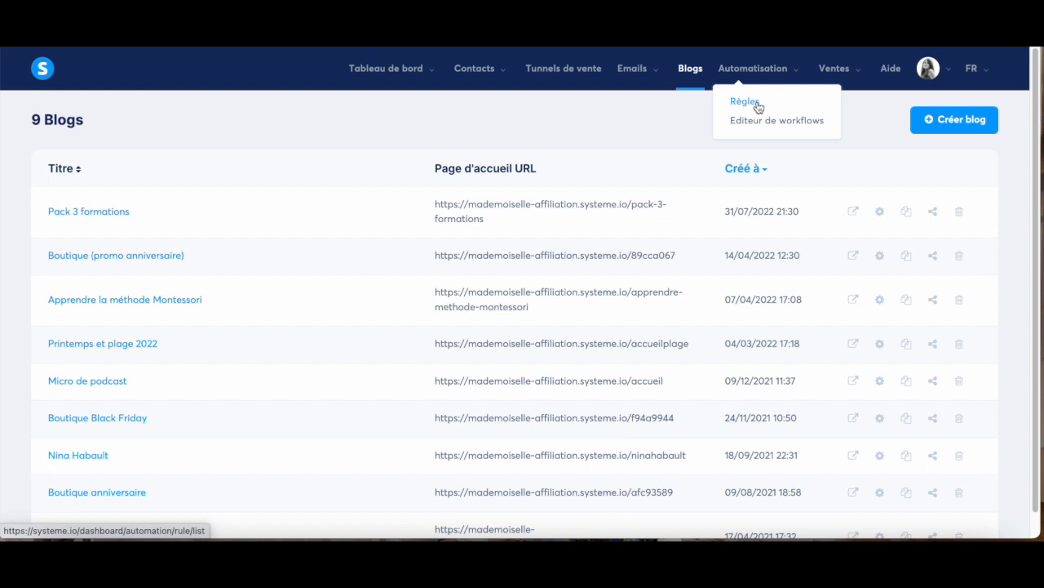
mouse_move(844, 75)
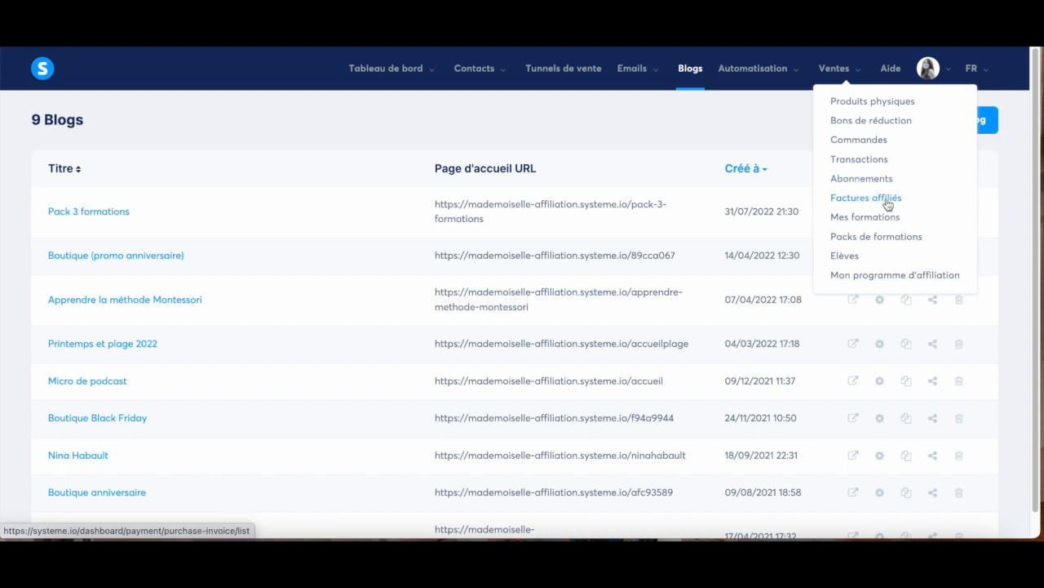
left_click(870, 219)
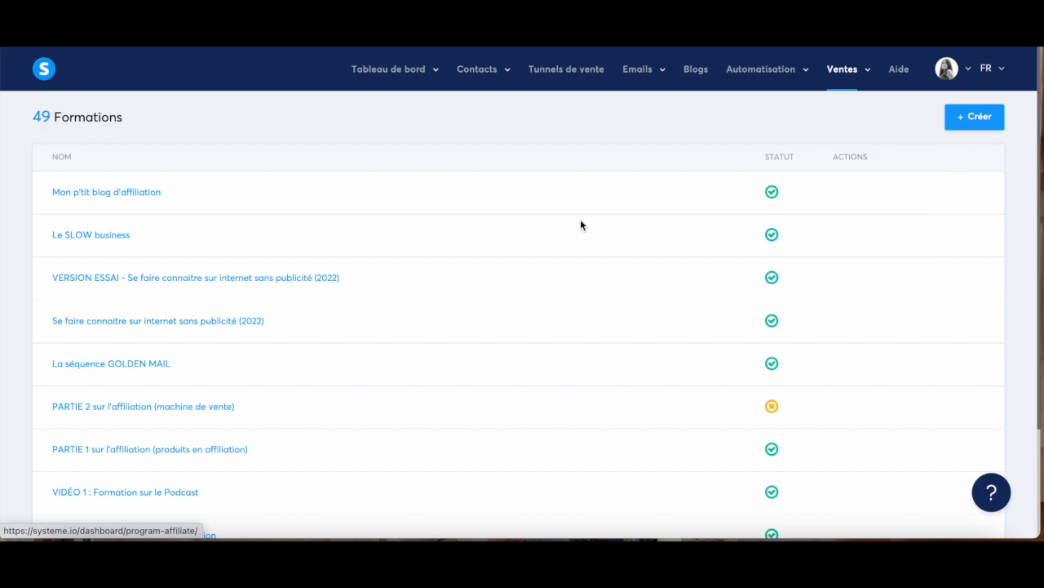
Step: Look through the first page of courses and their statuses, and return to the beginning of the list
mouse_move(401, 72)
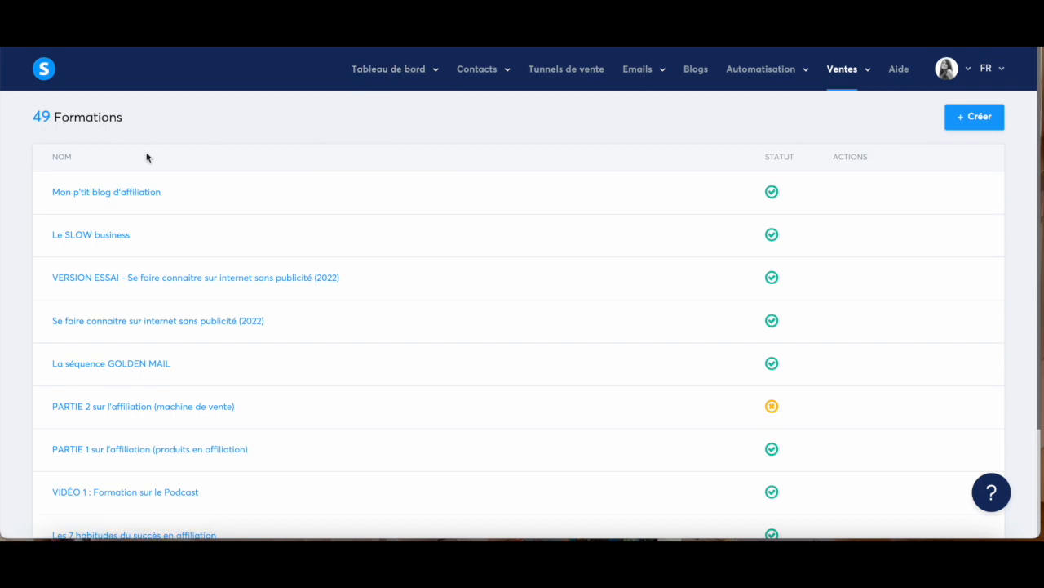
scroll(37, 445, "down", 3)
scroll(37, 445, "up", 4)
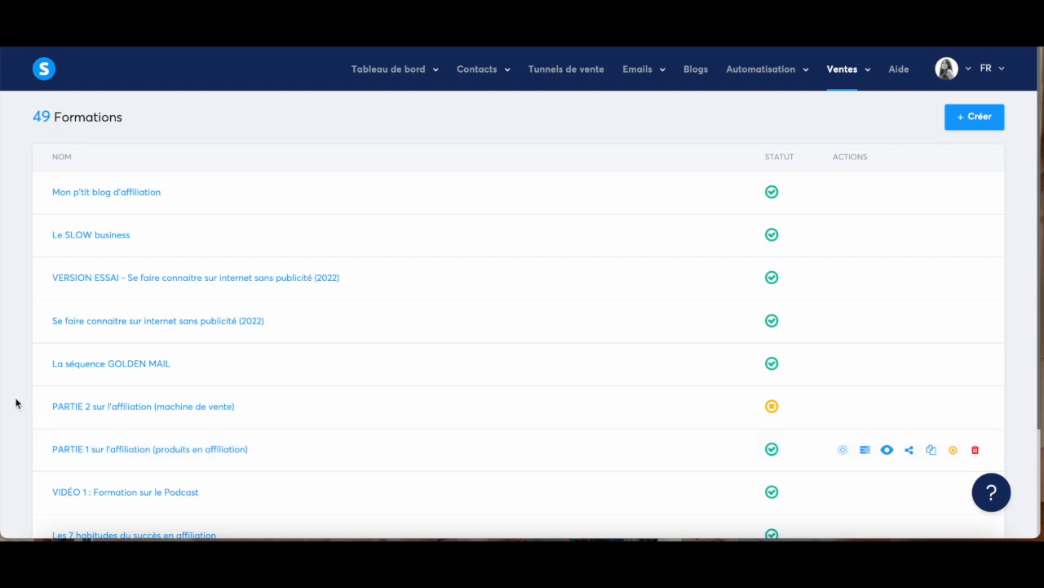
scroll(16, 402, "down", 3)
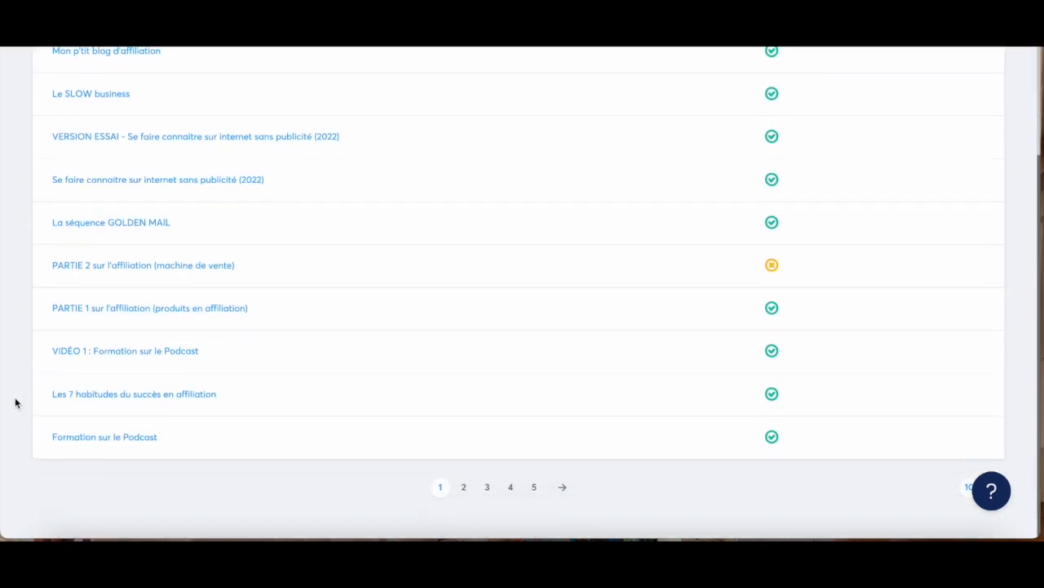
scroll(16, 401, "up", 4)
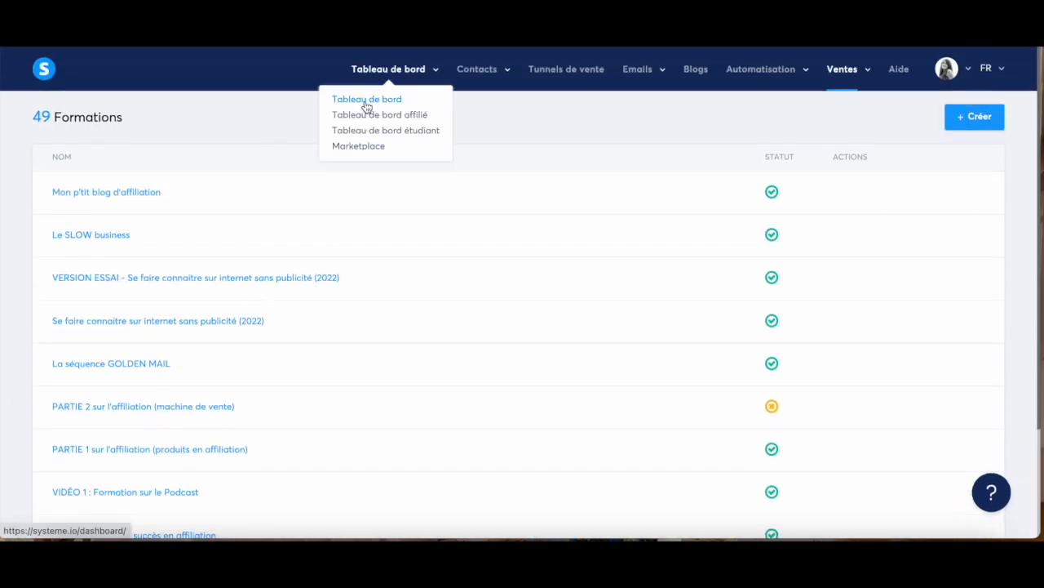